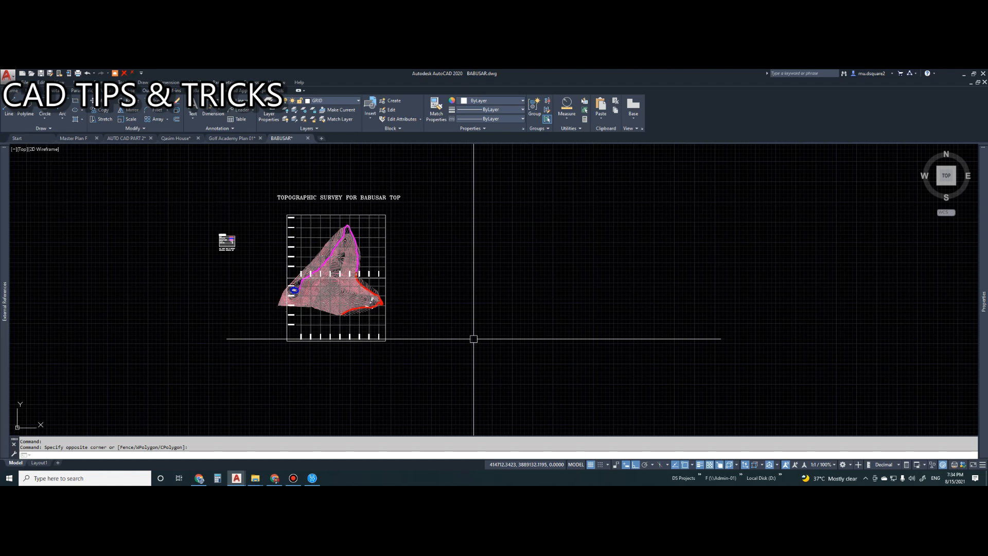
Step: Examine the Babusar Top topographic survey's contours, roads, lake and coordinate grid, both overall and close up
scroll(350, 260, "up", 6)
scroll(343, 261, "down", 2)
scroll(329, 221, "down", 3)
scroll(287, 324, "up", 3)
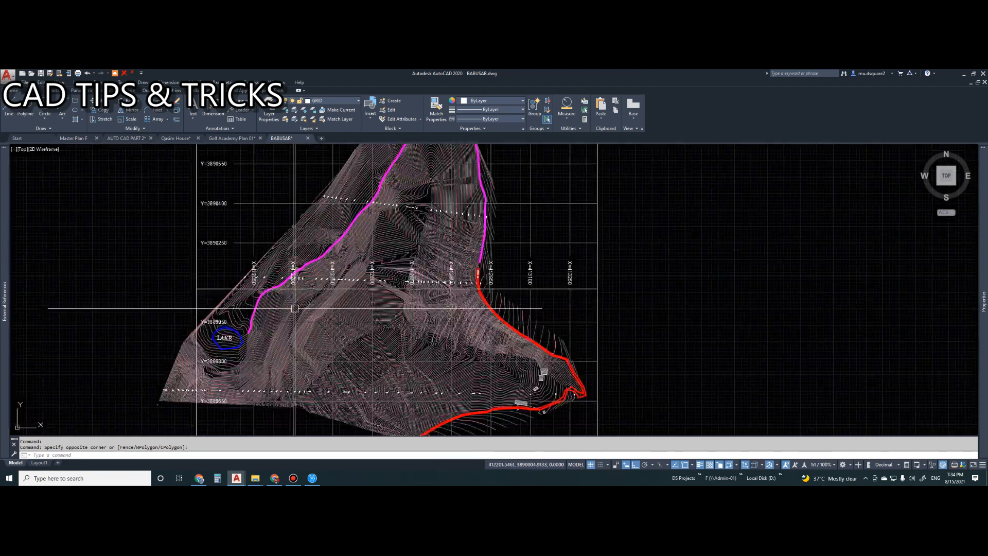
scroll(297, 267, "down", 3)
middle_click_drag(326, 288, 331, 317)
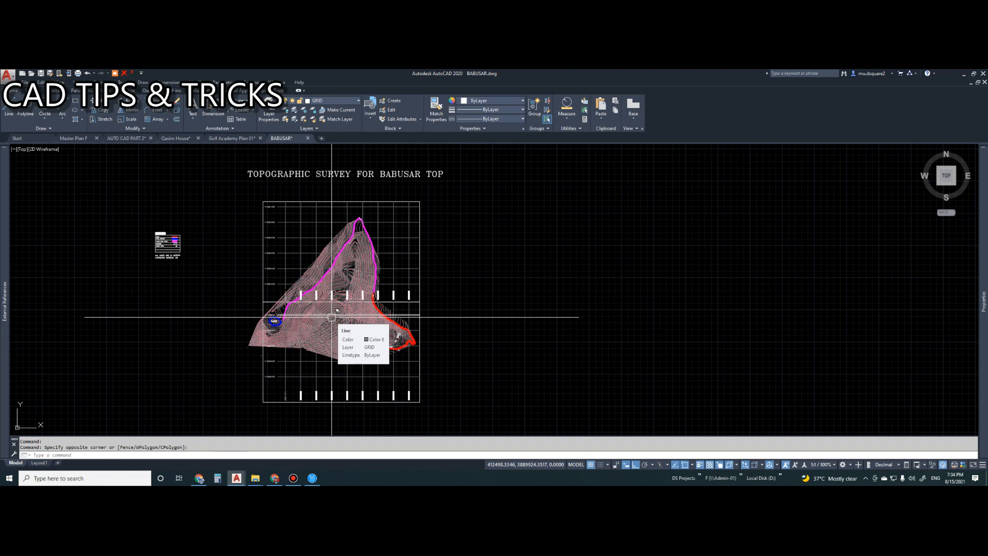
scroll(360, 309, "up", 4)
scroll(356, 284, "down", 2)
key("Escape")
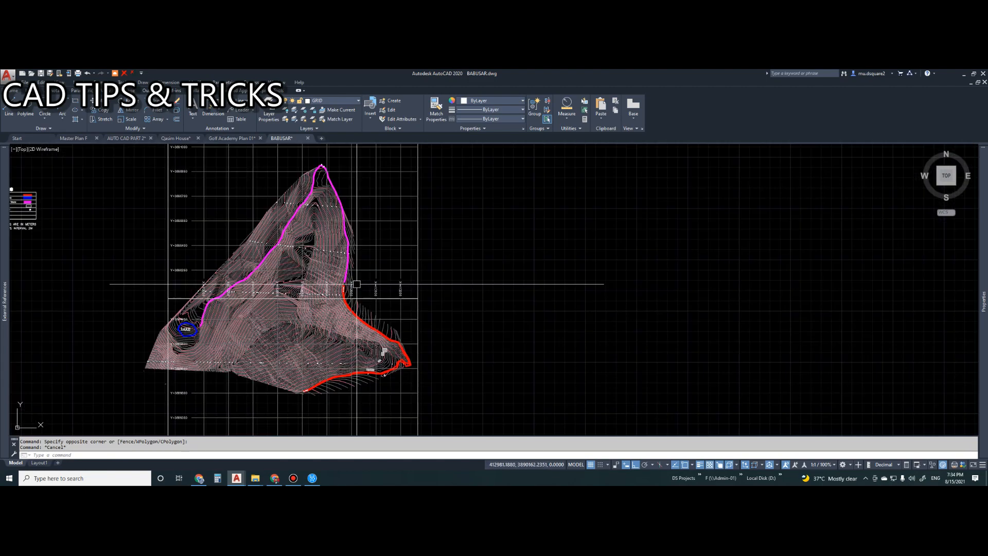
middle_click_drag(319, 270, 339, 286)
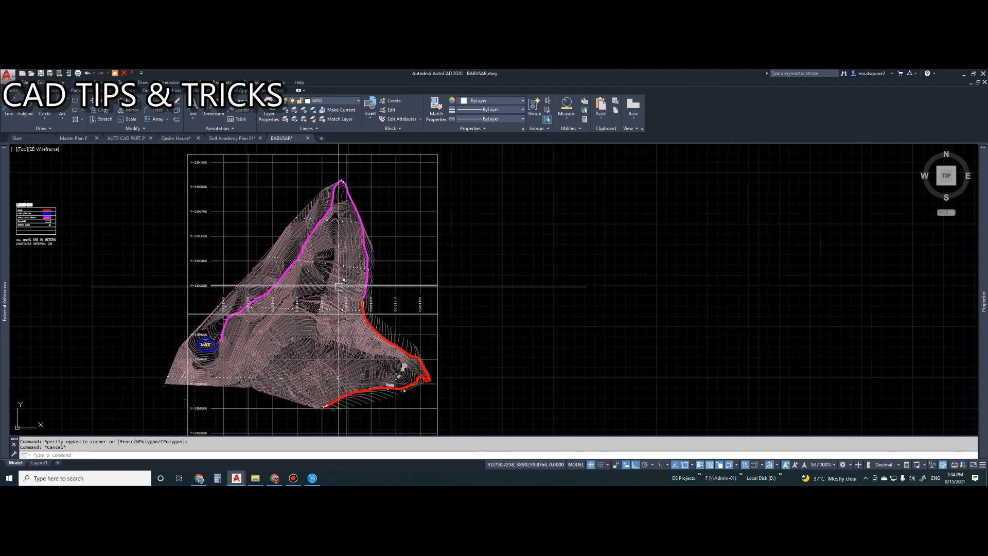
Step: Draw an open chain of connected straight lines over the contours and elevation labels beside the eastern magenta road
scroll(340, 283, "up", 6)
type("L")
key("Return")
scroll(379, 243, "down", 4)
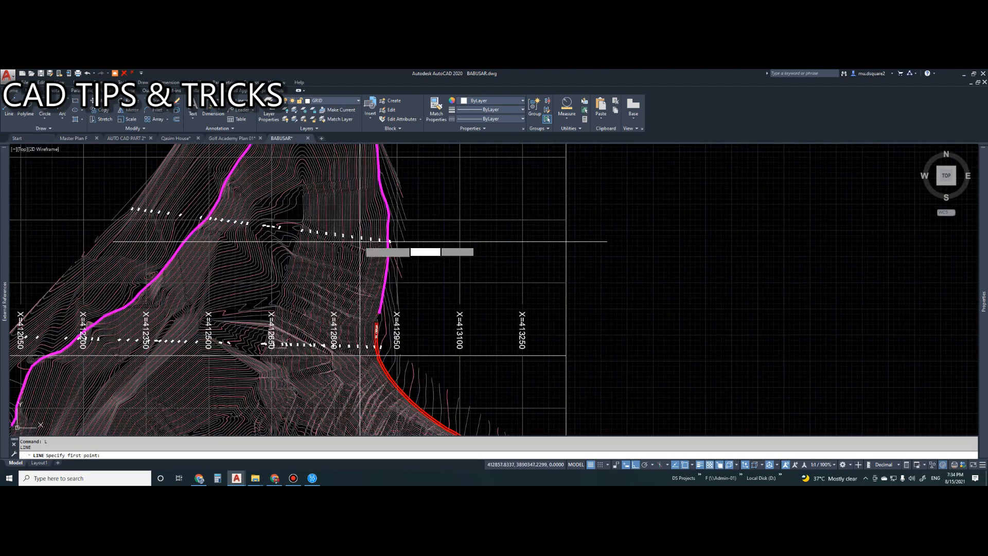
scroll(379, 243, "up", 4)
left_click(346, 262)
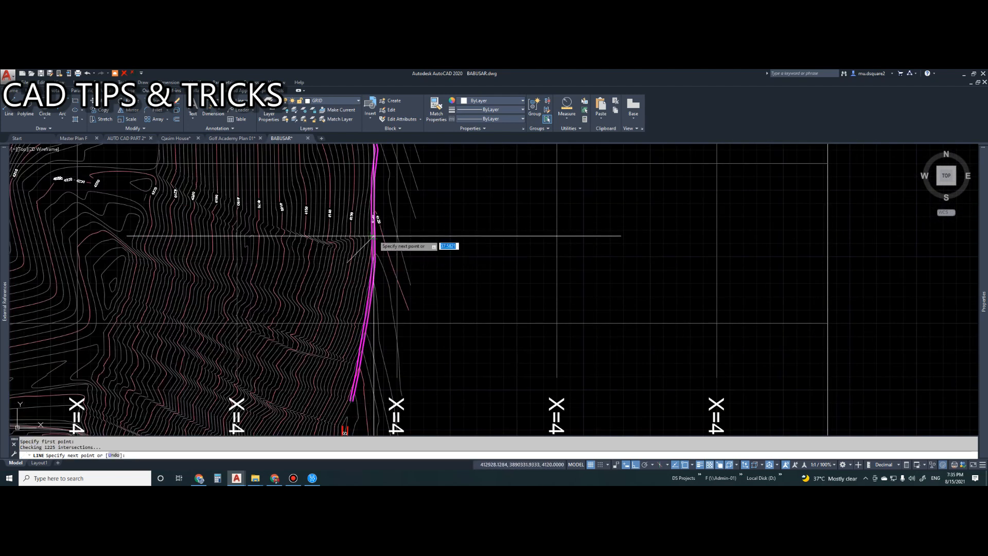
left_click(352, 202)
left_click(308, 180)
left_click(287, 214)
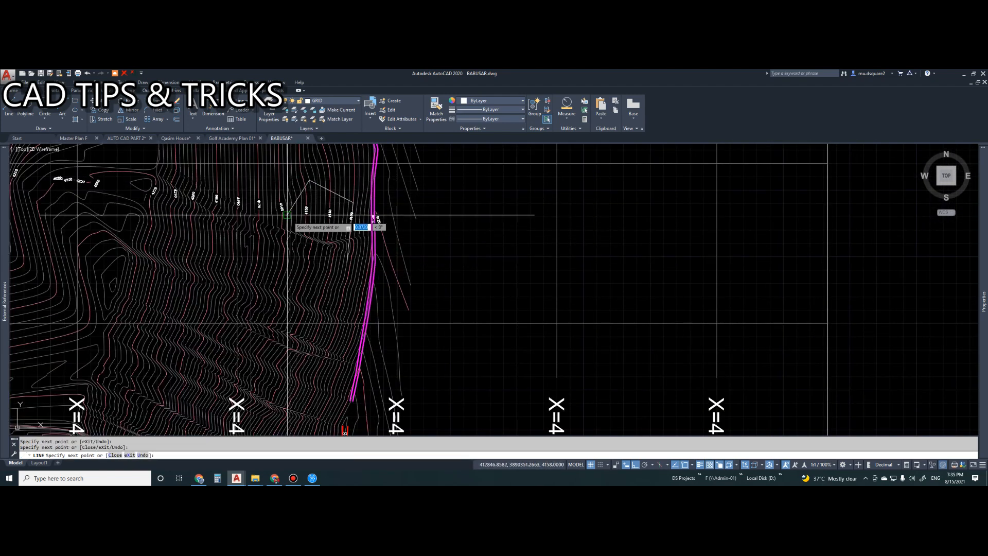
left_click(307, 249)
scroll(338, 243, "down", 2)
left_click(334, 256)
scroll(316, 252, "up", 6)
key("Escape")
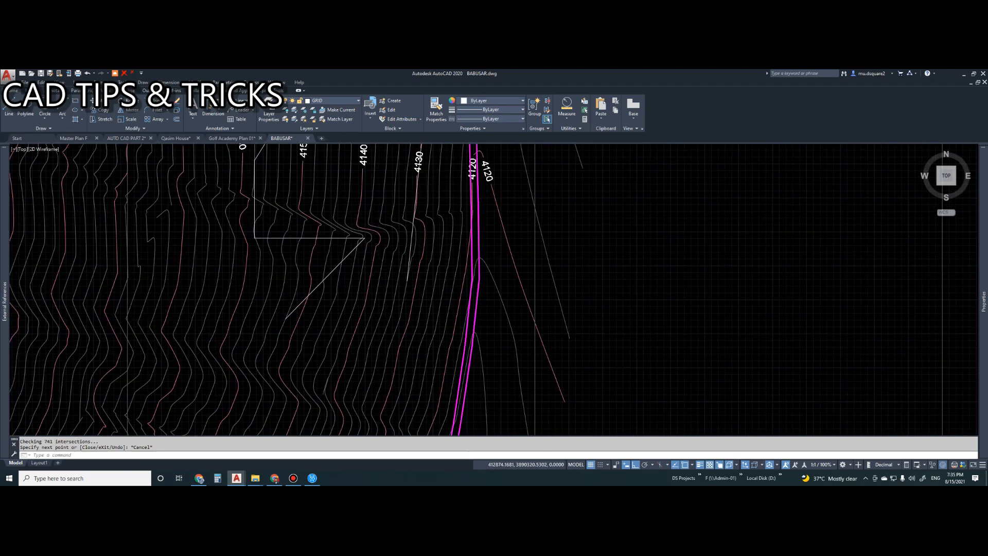
Step: Select the horizontal and diagonal segments of the new line chain to inspect them, and clear the selection
left_click(318, 236)
left_click(345, 273)
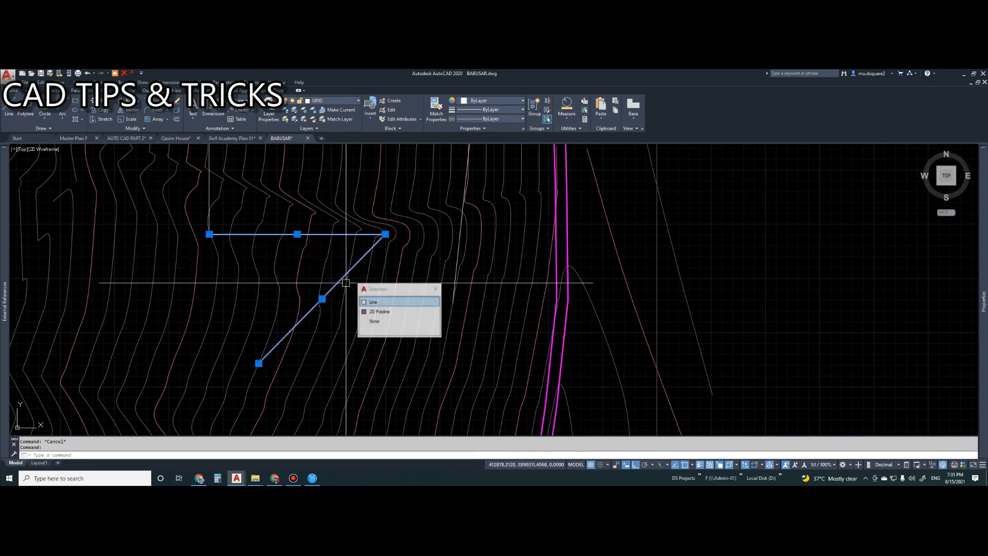
key("Escape")
scroll(346, 282, "down", 2)
scroll(350, 280, "down", 4)
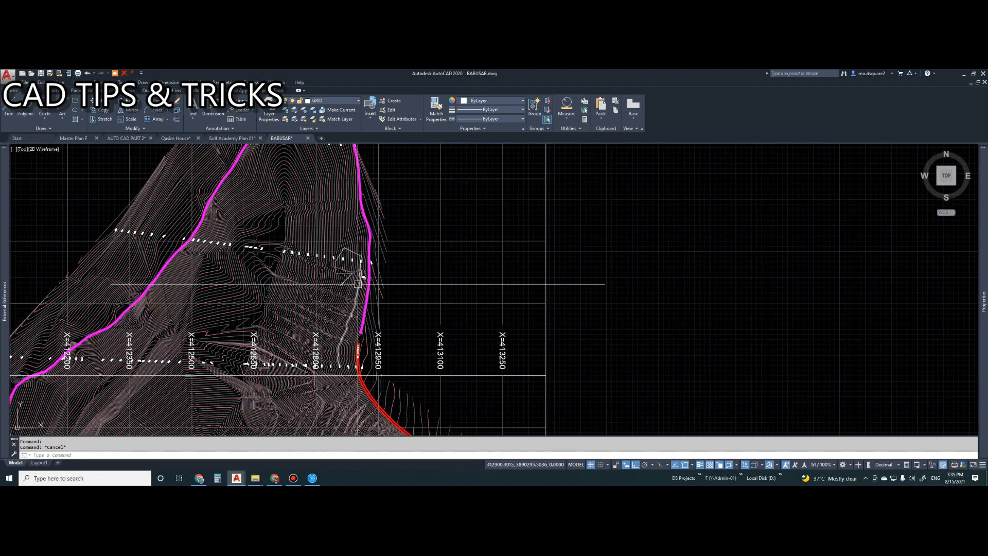
scroll(357, 273, "up", 4)
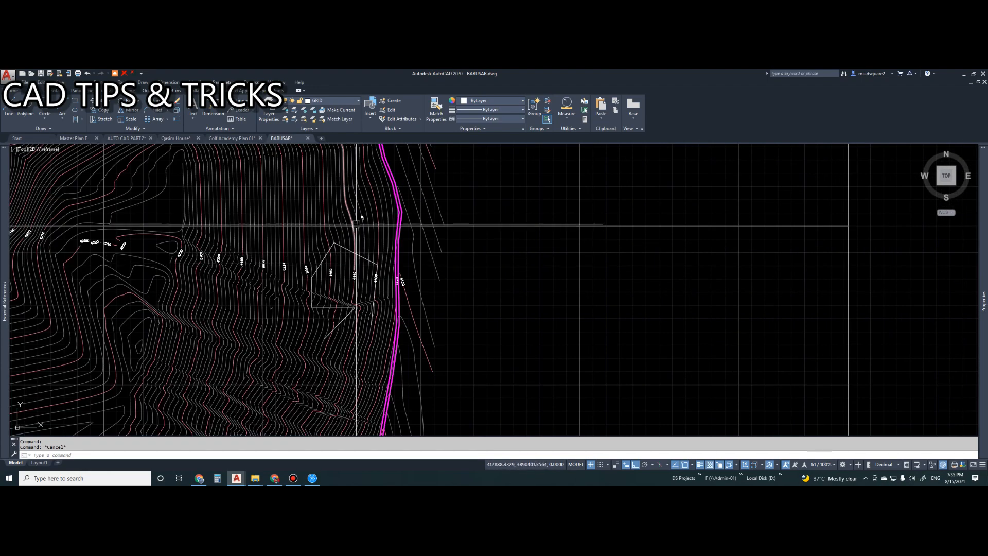
scroll(363, 229, "down", 4)
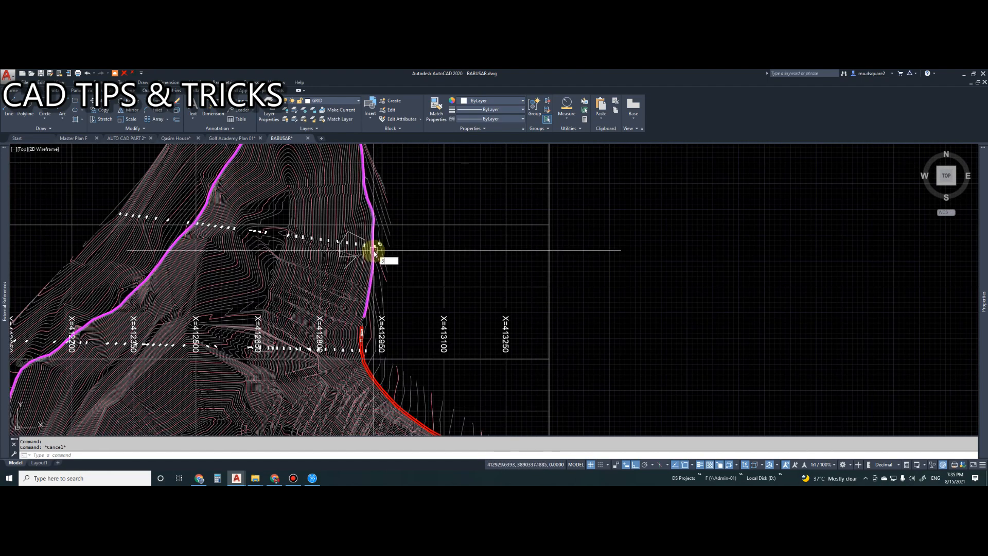
Step: Orbit the survey in 3D to a low side view comparing the height of the contours with the flat grid
type("O")
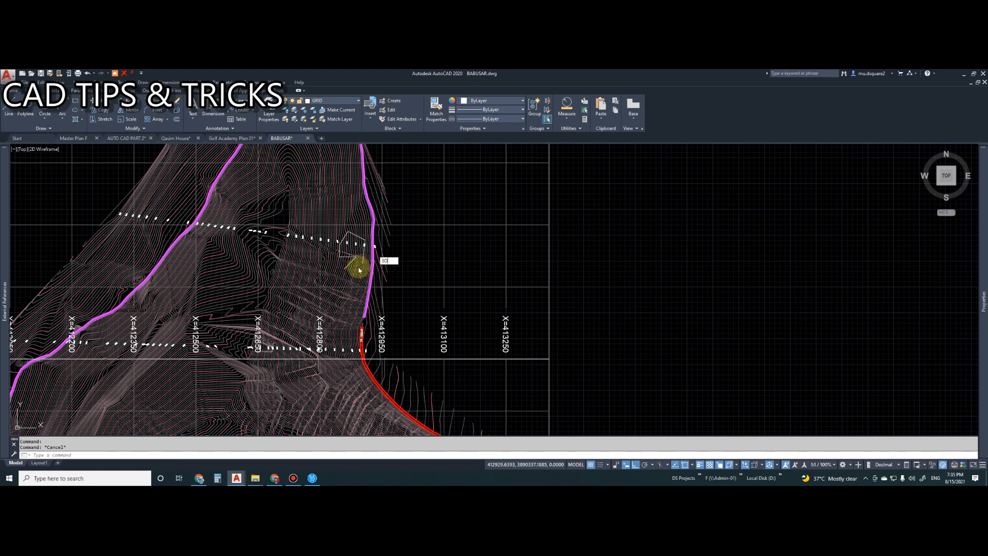
key("Return")
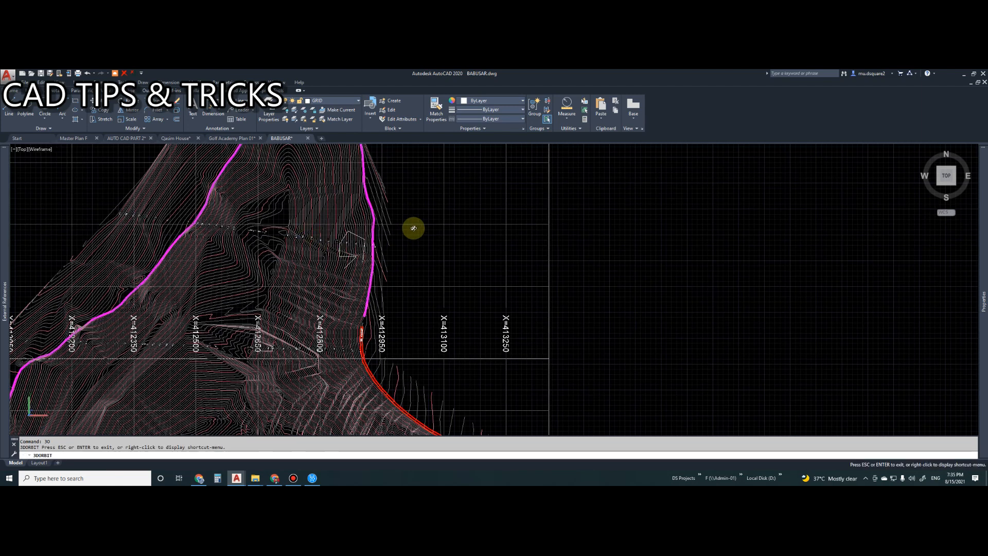
left_click_drag(326, 257, 235, 291)
left_click_drag(295, 256, 305, 336)
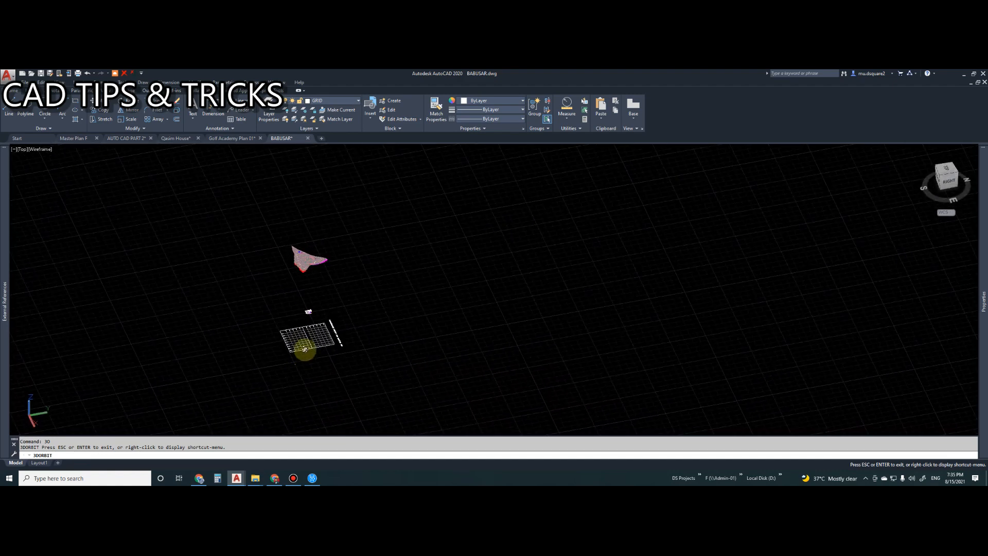
left_click_drag(313, 303, 325, 282)
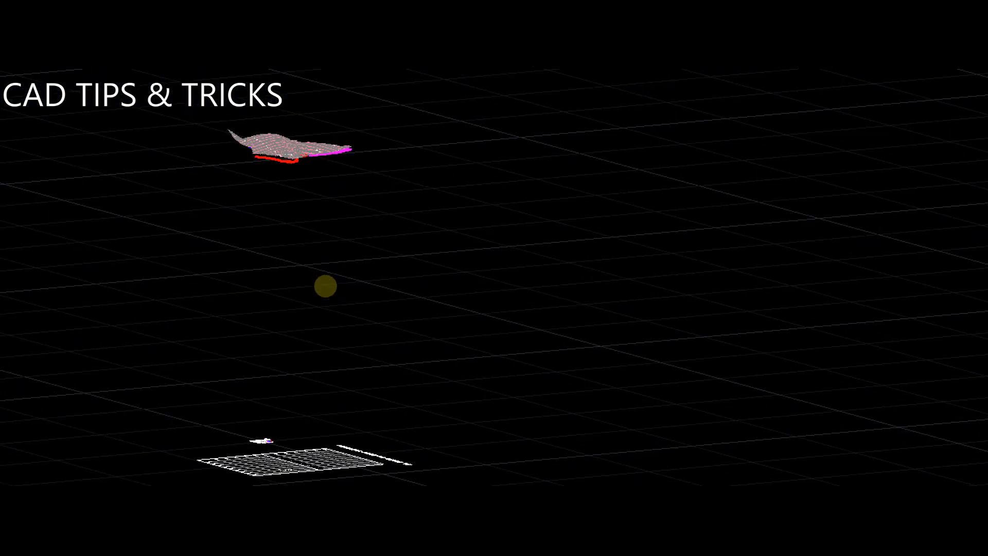
left_click_drag(325, 288, 329, 224)
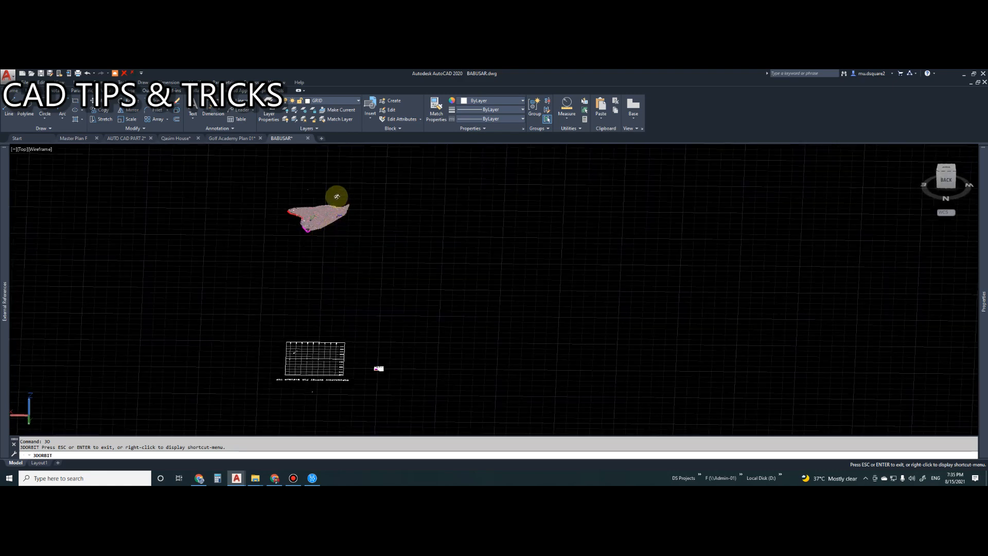
left_click_drag(295, 220, 288, 194)
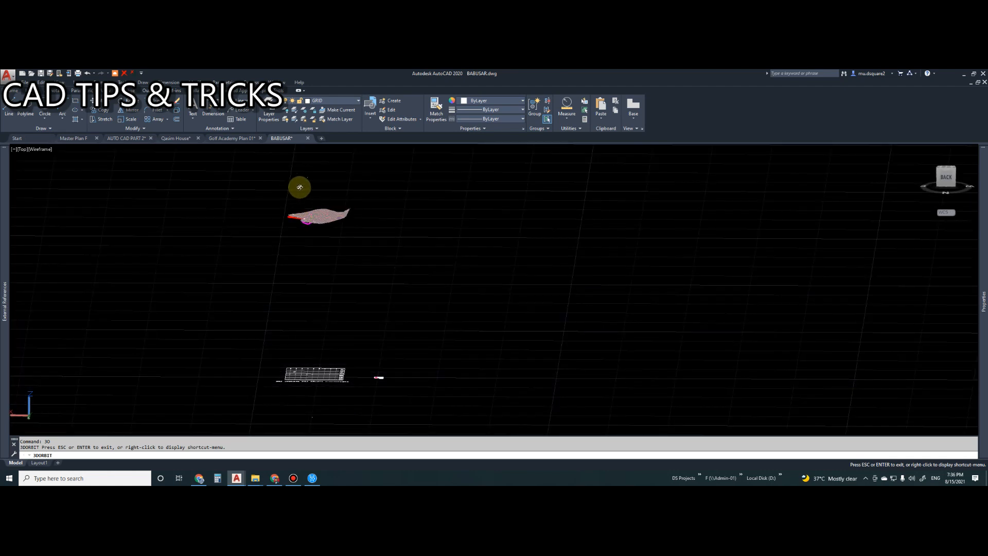
key("Escape")
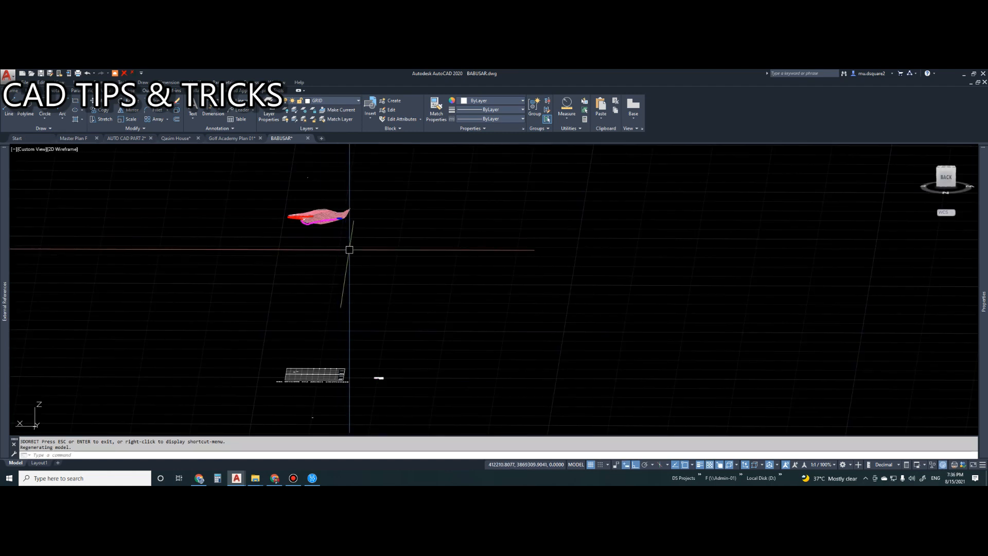
Step: Restore the top view and check the elevation property of a contour polyline west of the magenta road
key("alt+v")
key("3")
key("t")
key("Escape")
middle_click_drag(566, 269, 435, 278)
scroll(436, 277, "up", 6)
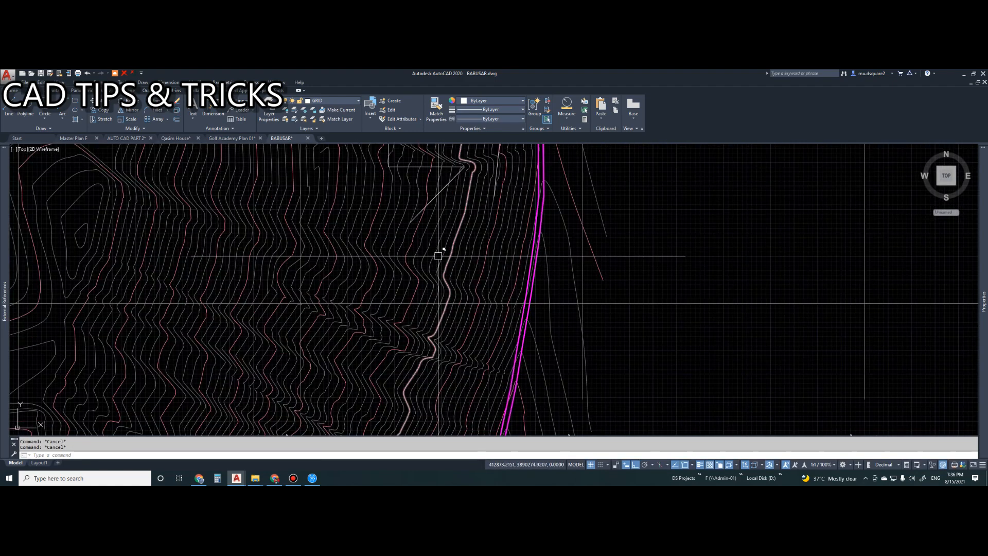
left_click(434, 250)
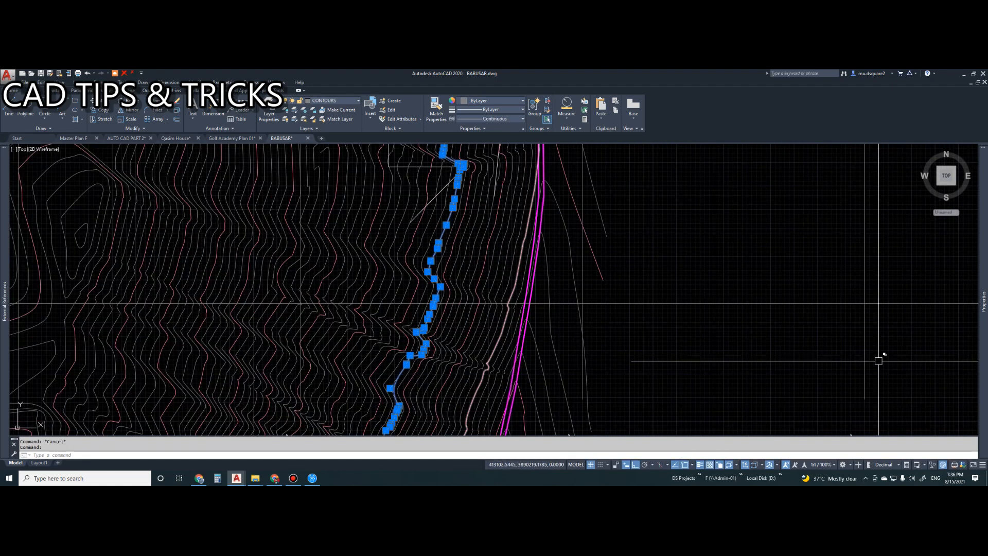
key("ctrl+1")
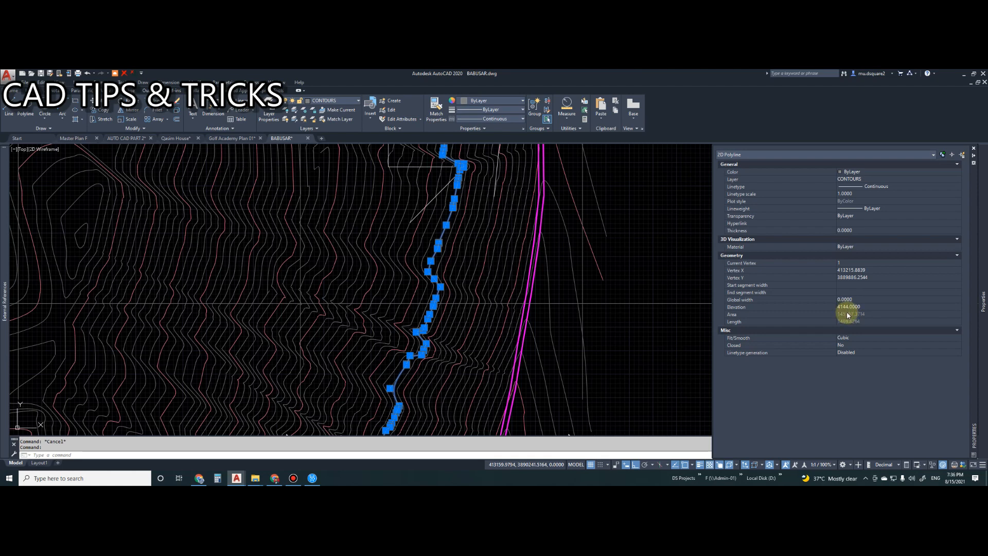
key("Escape")
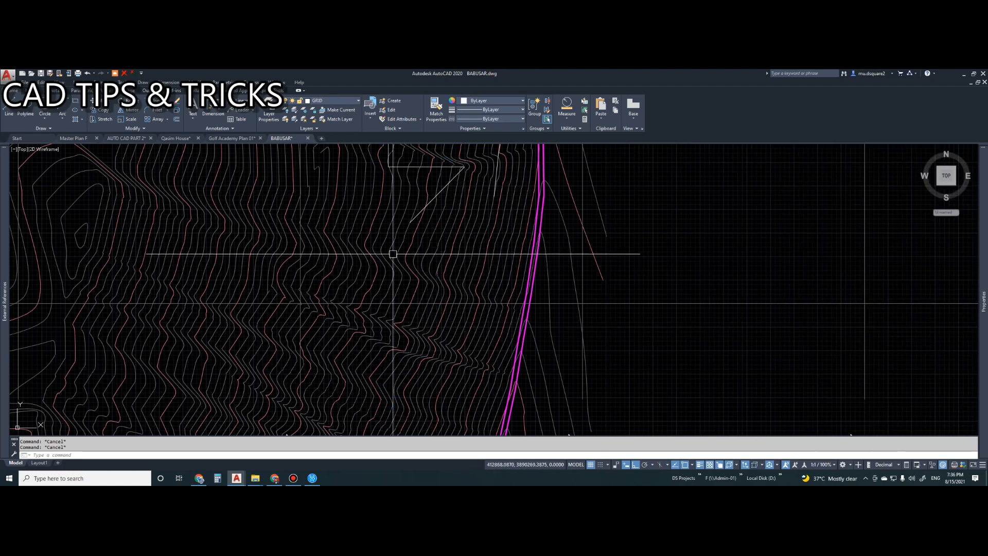
scroll(428, 266, "down", 5)
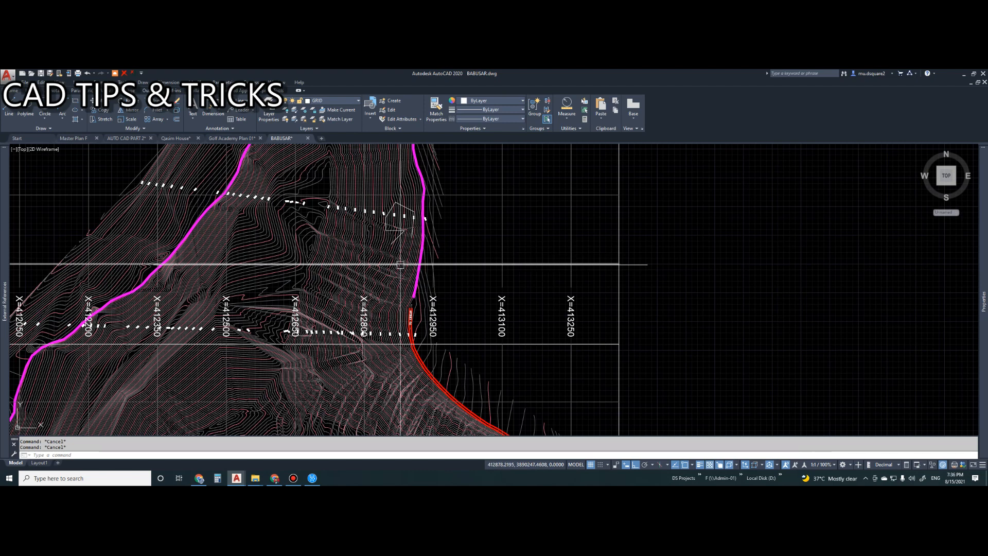
Step: Switch to the Golf Academy Plan 01 drawing and orbit it in 3D to look for objects off the ground plane
left_click(233, 139)
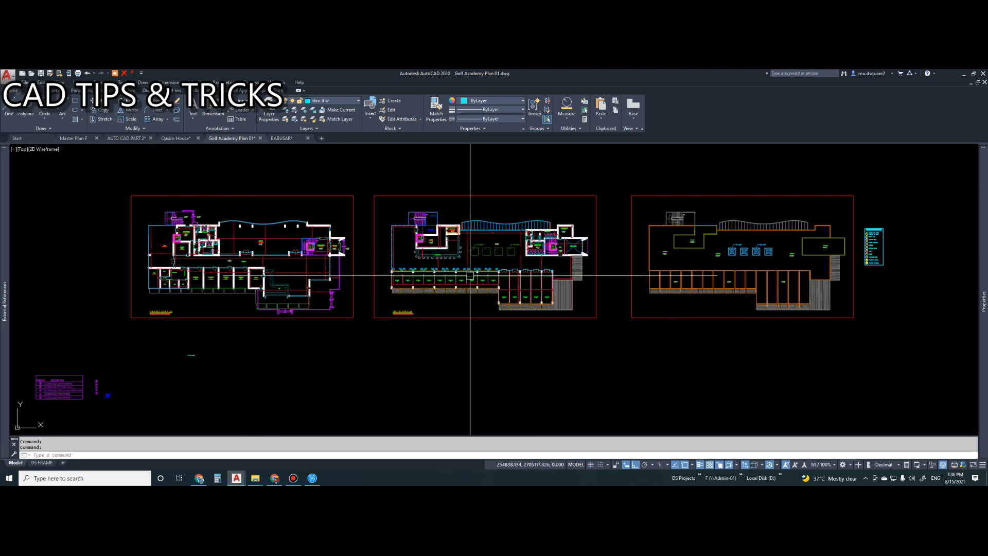
scroll(460, 281, "up", 3)
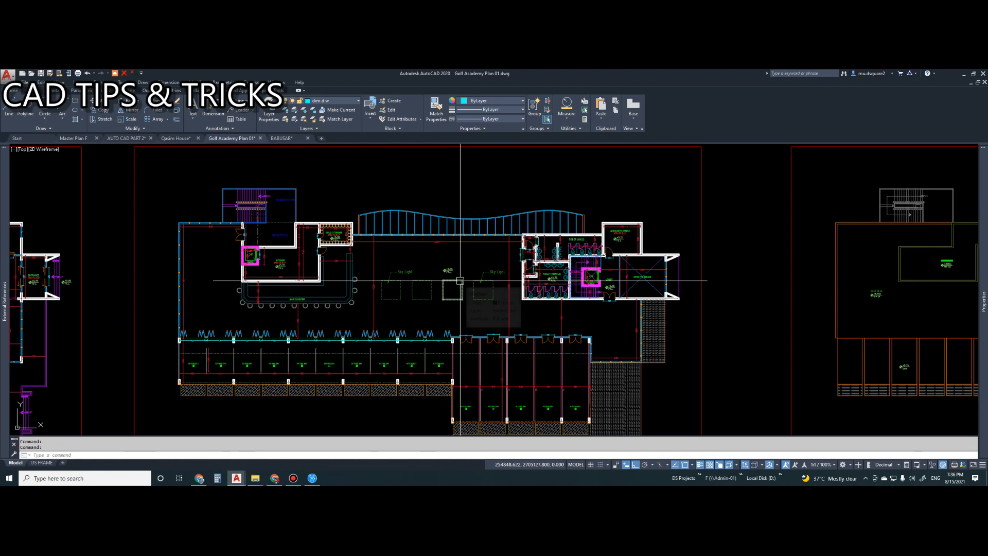
type("3")
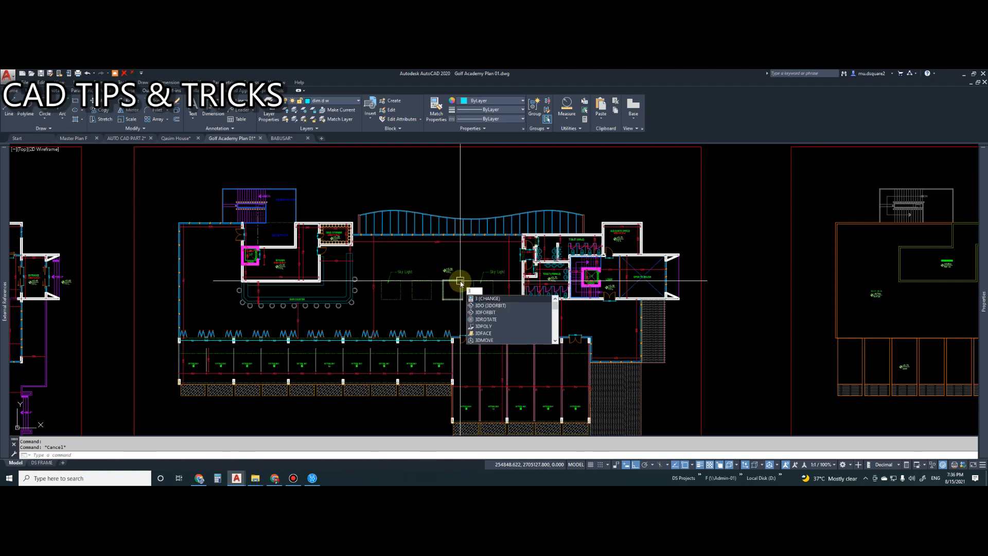
type("do")
key("Return")
mouse_move(452, 305)
left_mouse_down()
mouse_move(463, 226)
mouse_move(458, 291)
left_mouse_up()
key("Escape")
Step: Set the End Z of the long A-ELEV WINDOW line floating above the middle floor plan to 0
left_click(443, 268)
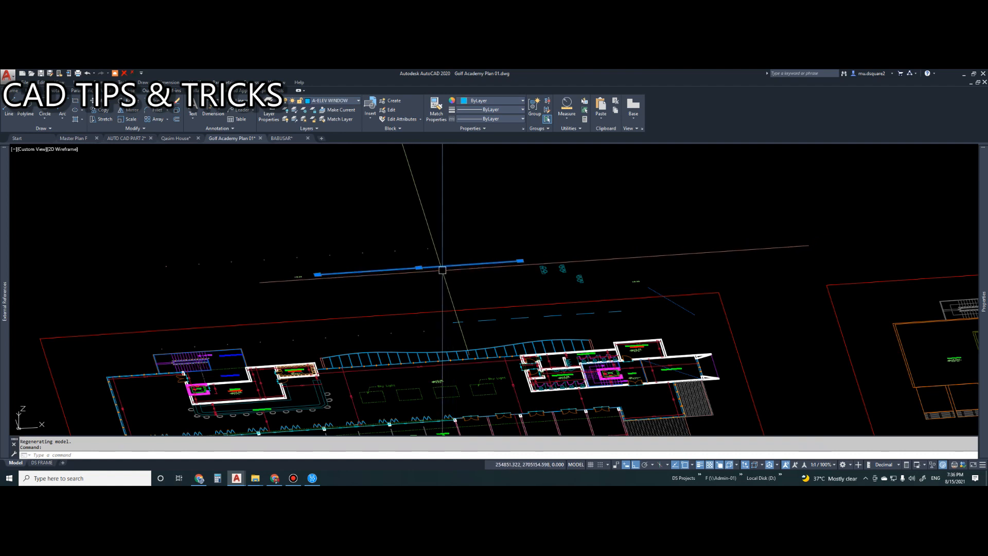
mouse_move(983, 301)
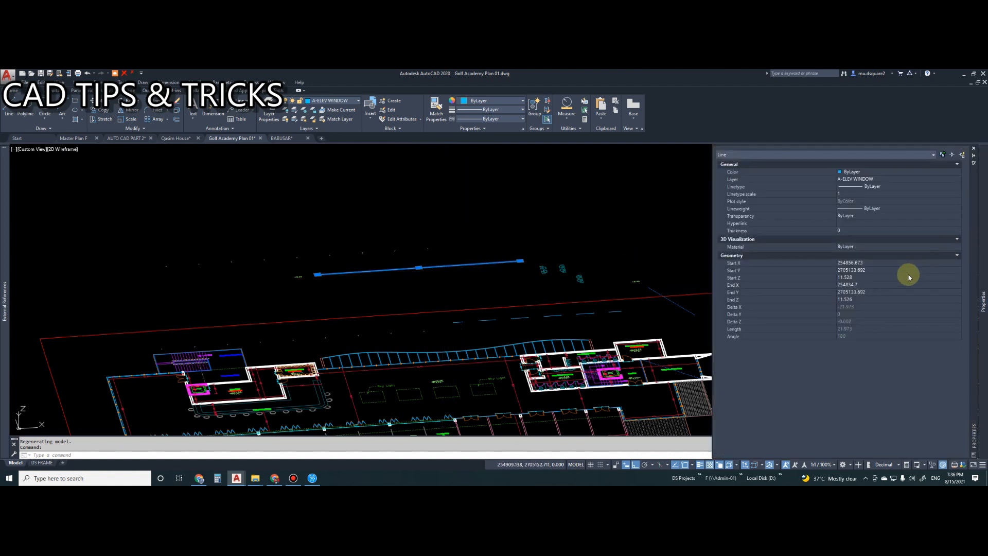
left_click(846, 300)
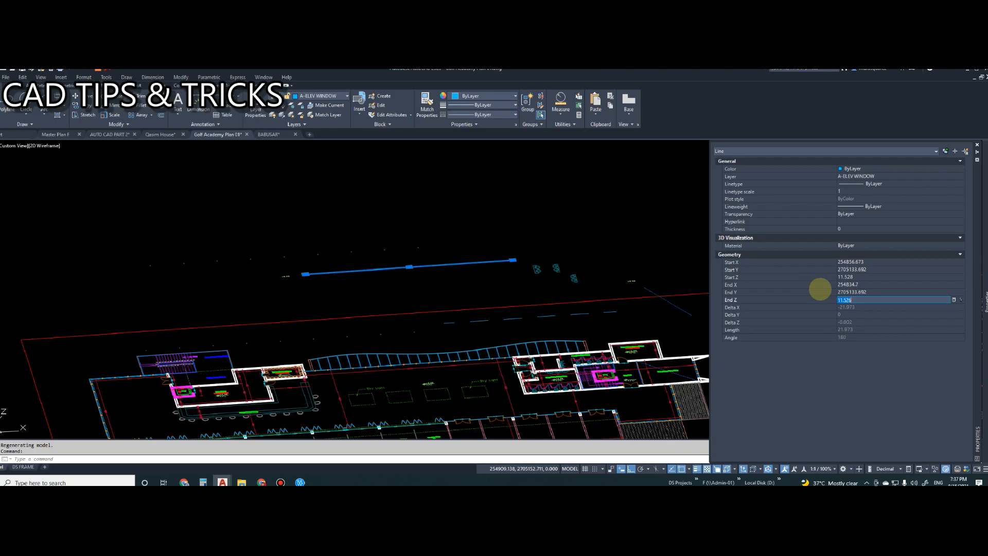
type("0")
left_click(835, 306)
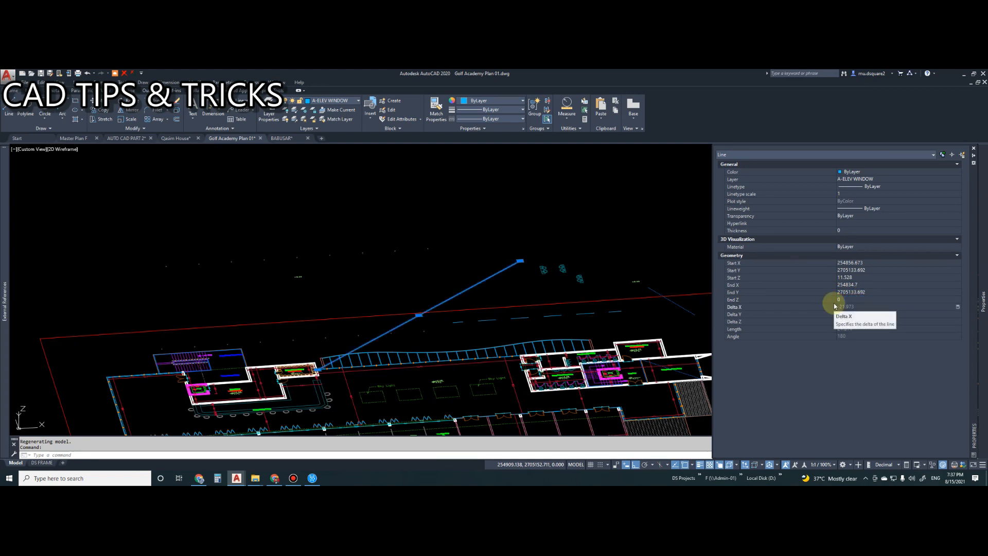
Step: Set the Start Z of the selected A-ELEV WINDOW line to 0 and inspect its end at the wall
left_click(844, 278)
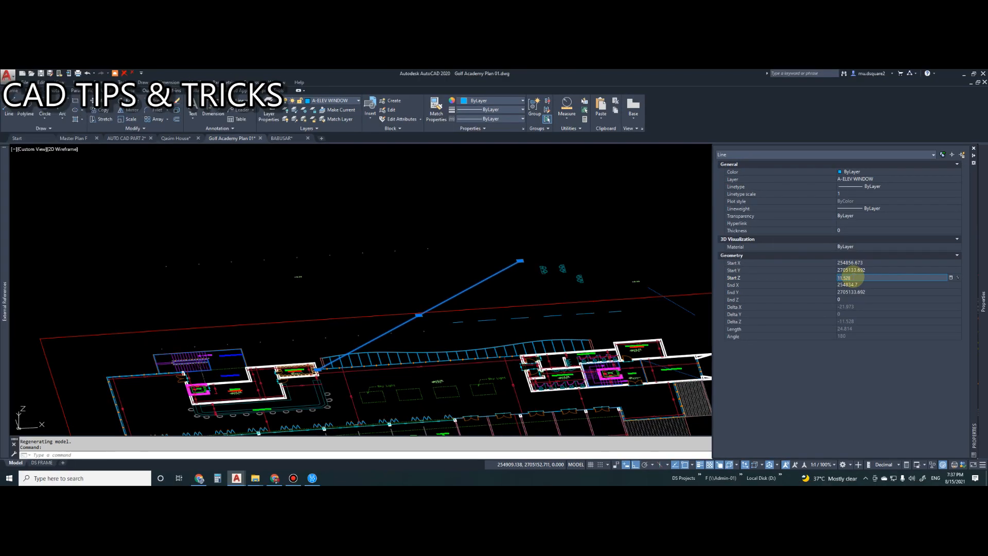
left_click_drag(853, 279, 840, 279)
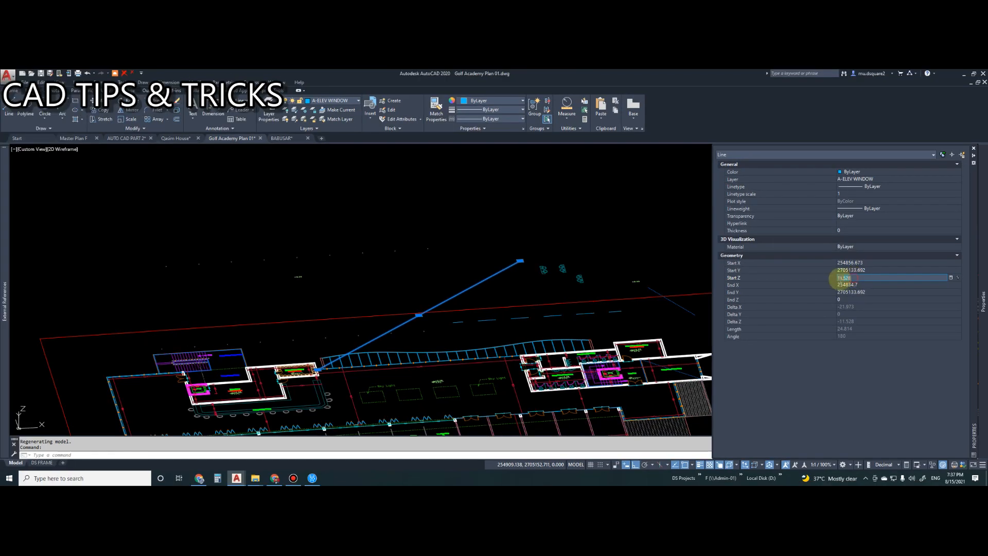
key("Return")
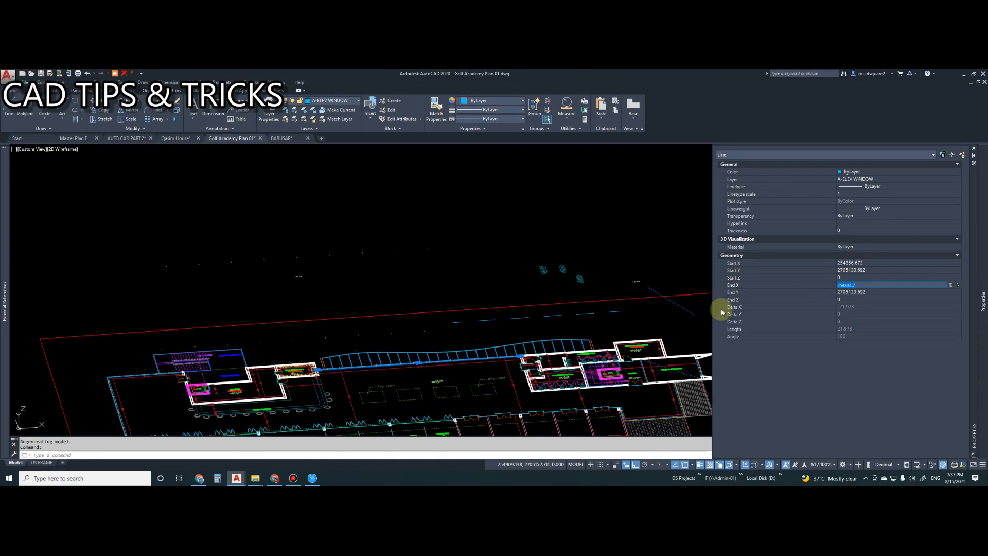
scroll(507, 363, "up", 7)
scroll(539, 359, "up", 3)
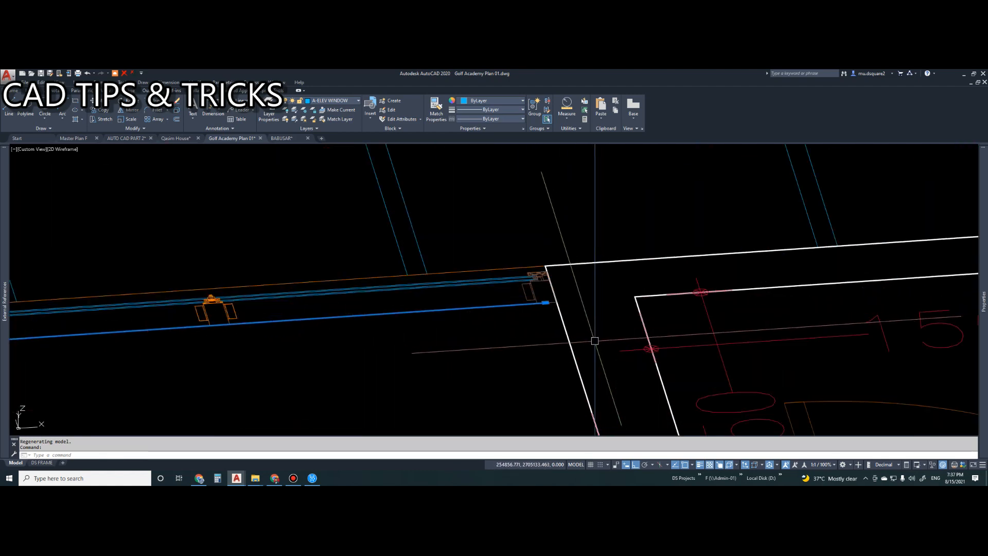
Step: Deselect the A-ELEV WINDOW line and orbit the Golf Academy floor plans in 3D to check for objects off the ground plane
scroll(595, 338, "down", 5)
scroll(509, 298, "down", 5)
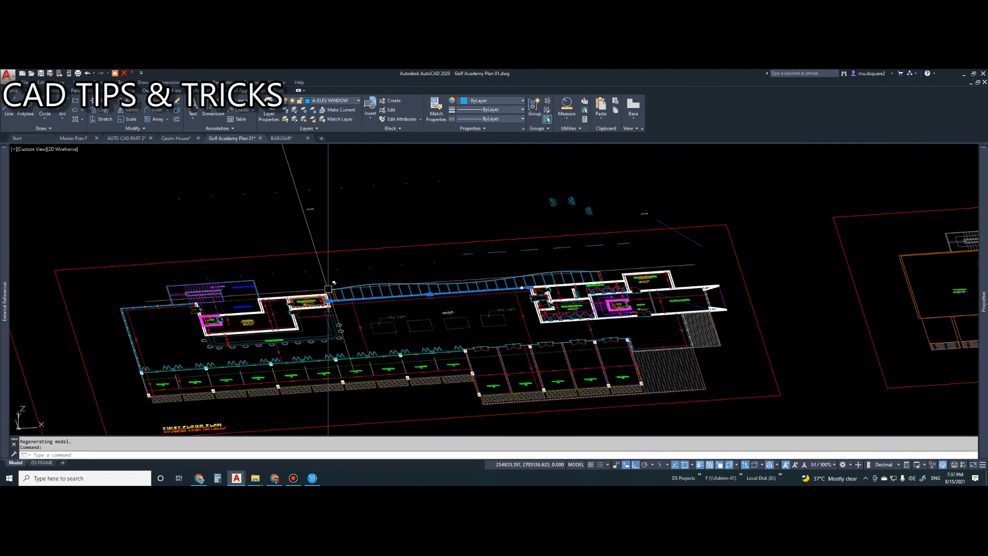
scroll(329, 272, "up", 2)
key("Escape")
scroll(334, 269, "down", 5)
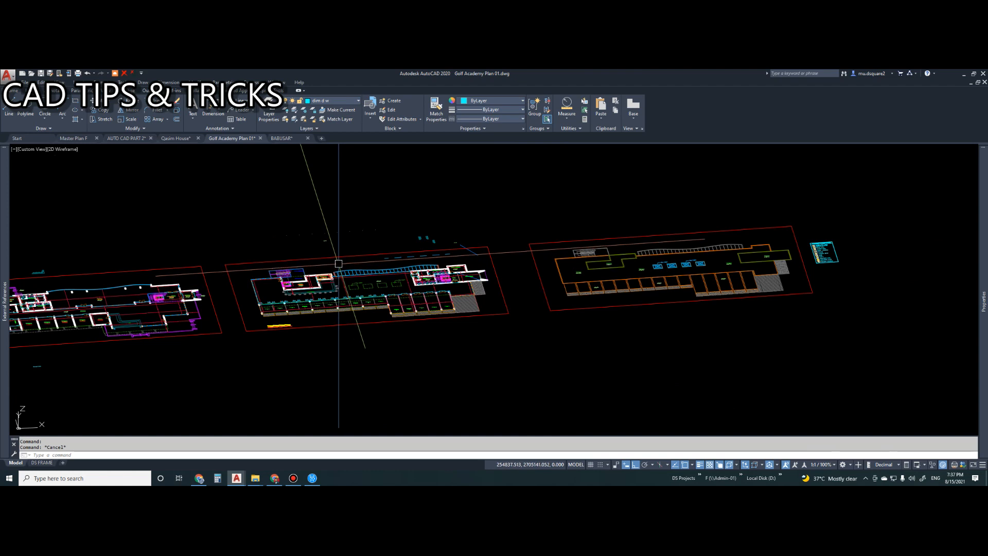
type("plan")
key("Return")
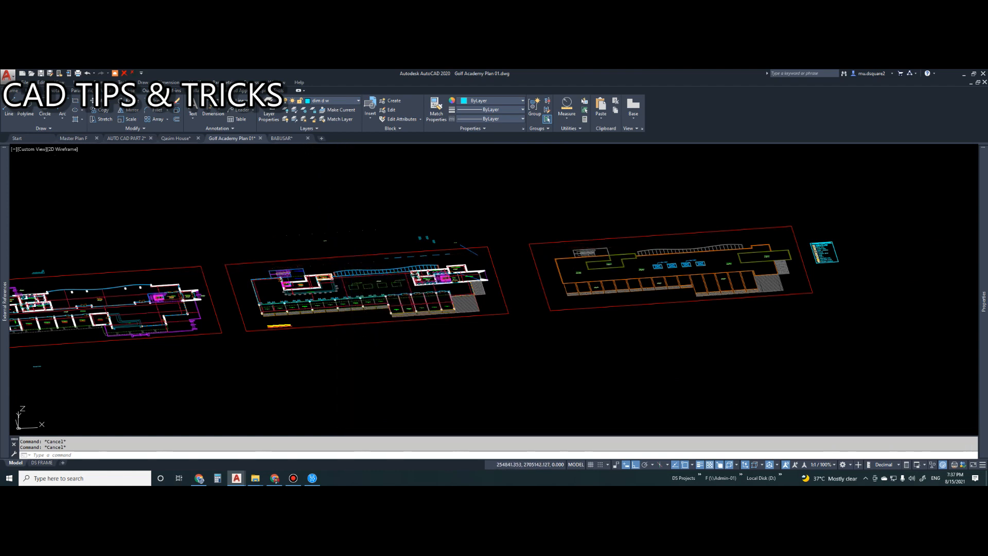
type("3o")
key("Return")
left_click_drag(318, 290, 255, 281)
left_click_drag(412, 267, 410, 288)
key("Escape")
Step: Switch to the BABUSAR drawing and bring the whole topographic survey into view
left_click(282, 138)
scroll(262, 231, "down", 6)
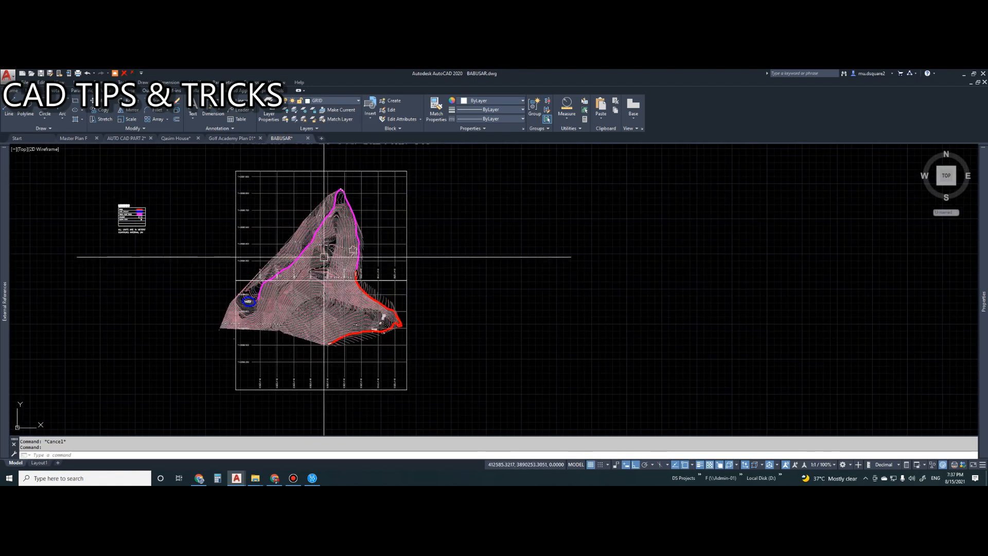
scroll(231, 327, "up", 3)
key("Escape")
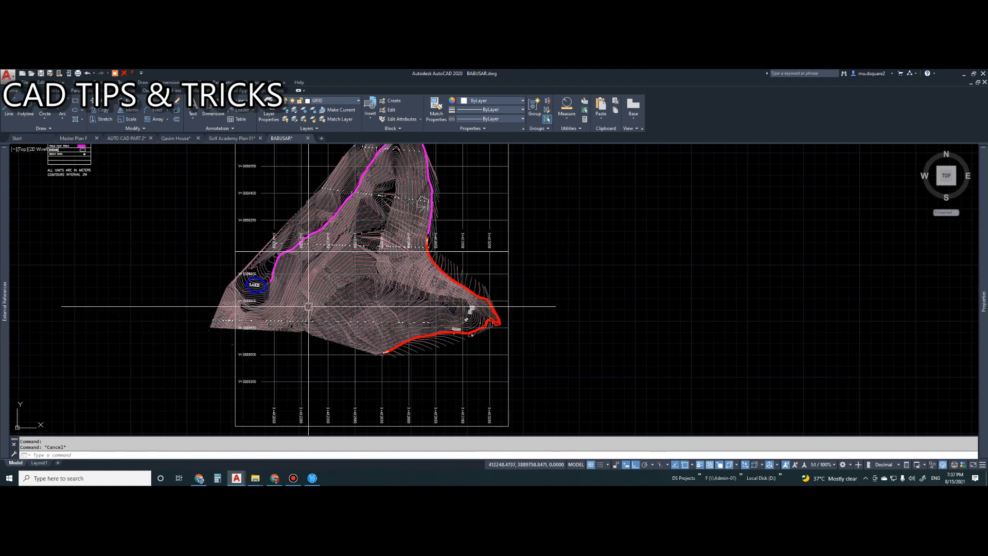
scroll(327, 308, "down", 5)
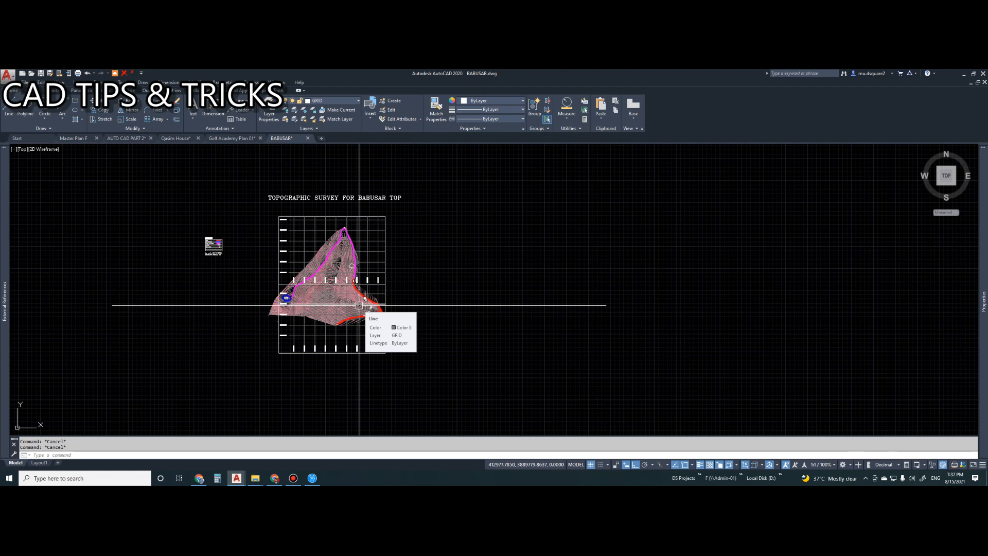
left_click(464, 304)
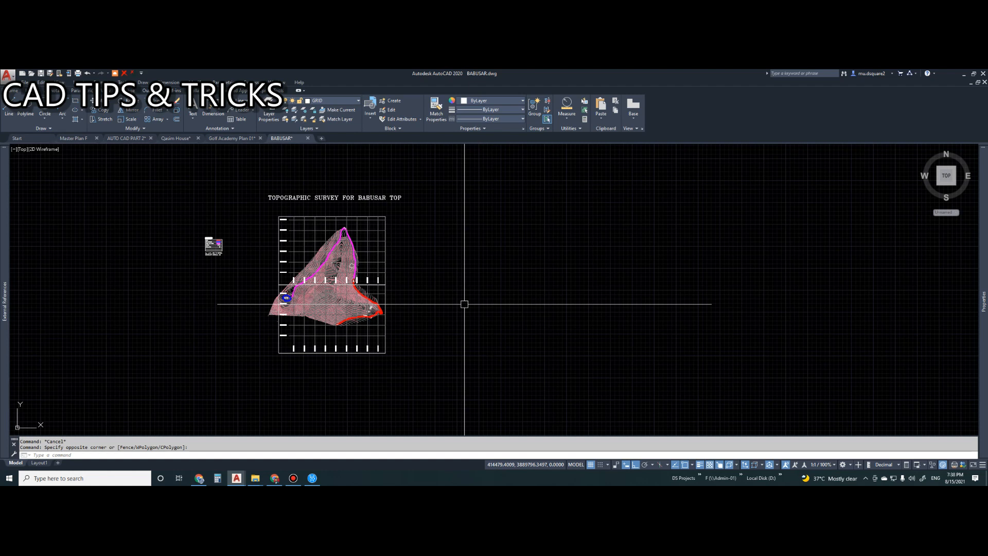
type("CHA")
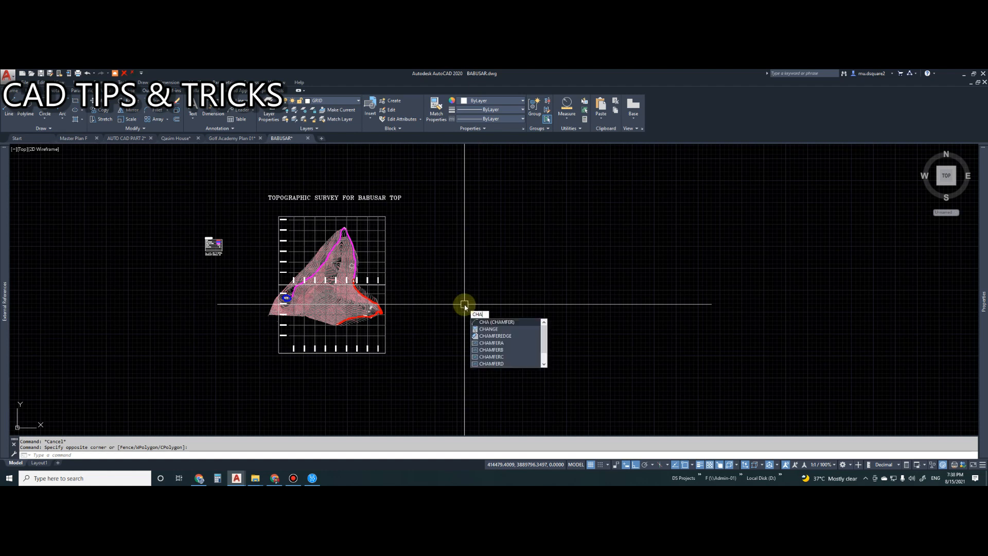
type("NHE")
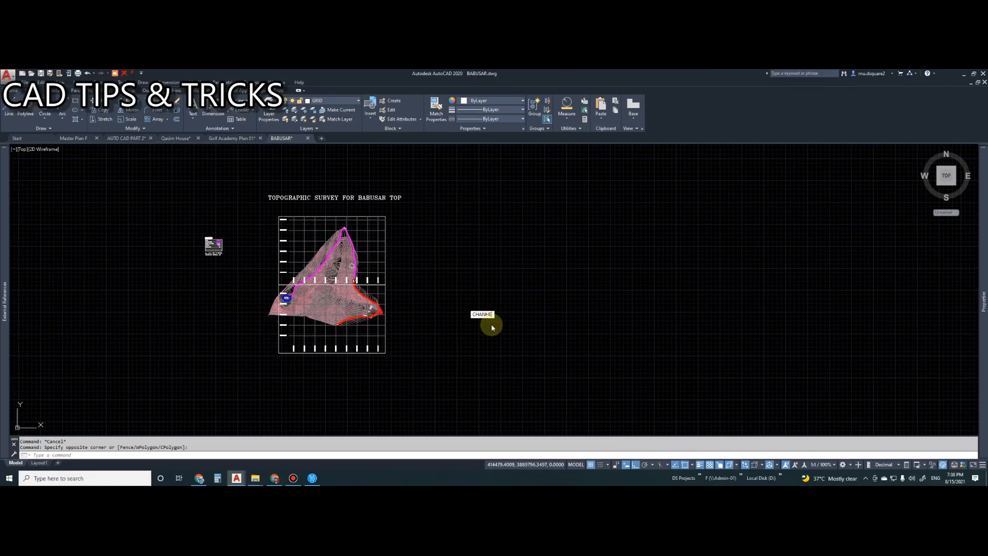
key("Return")
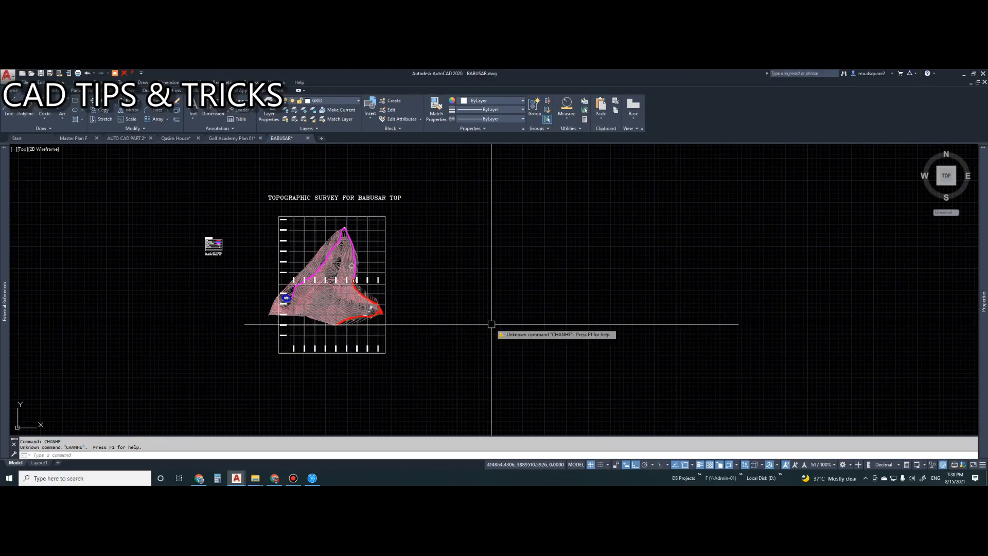
type("CHA")
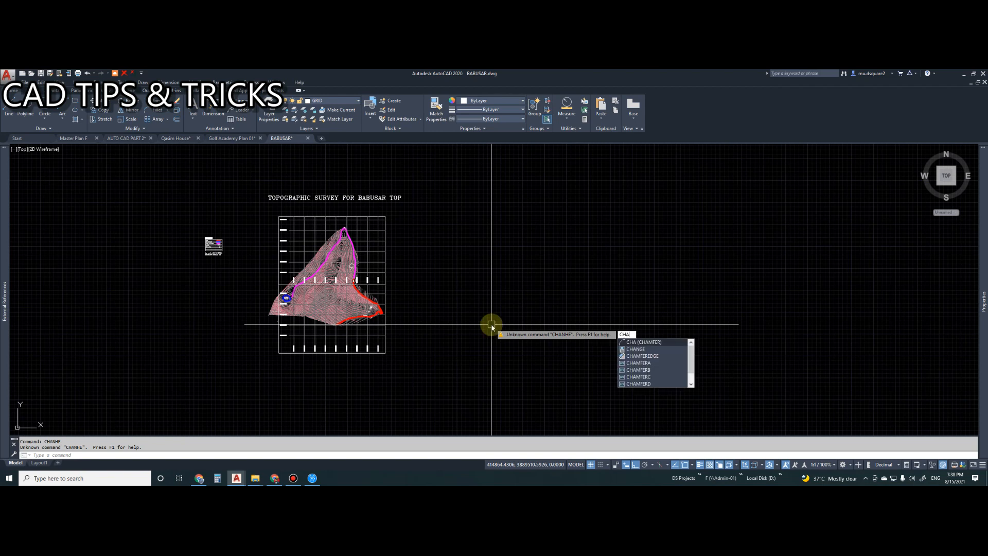
type("NHE")
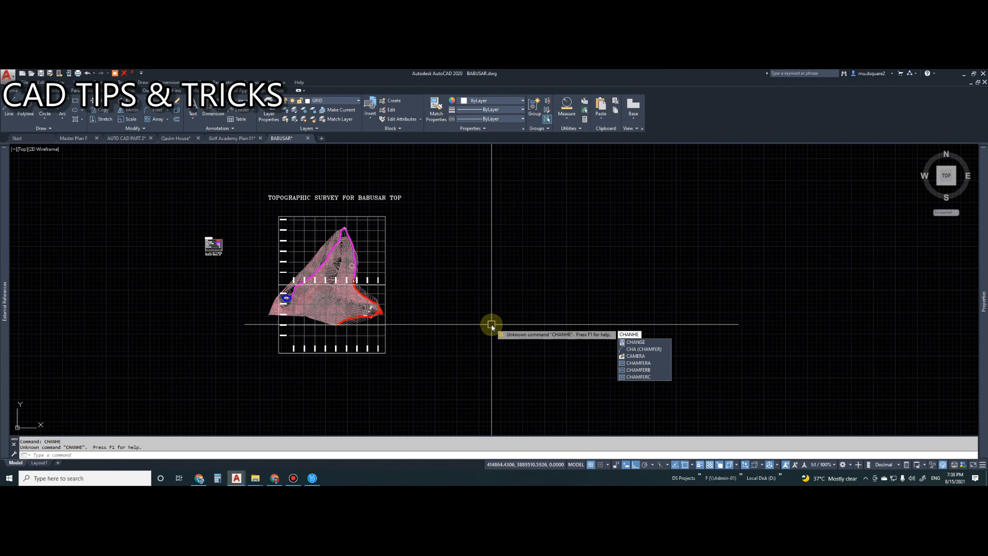
key("Escape")
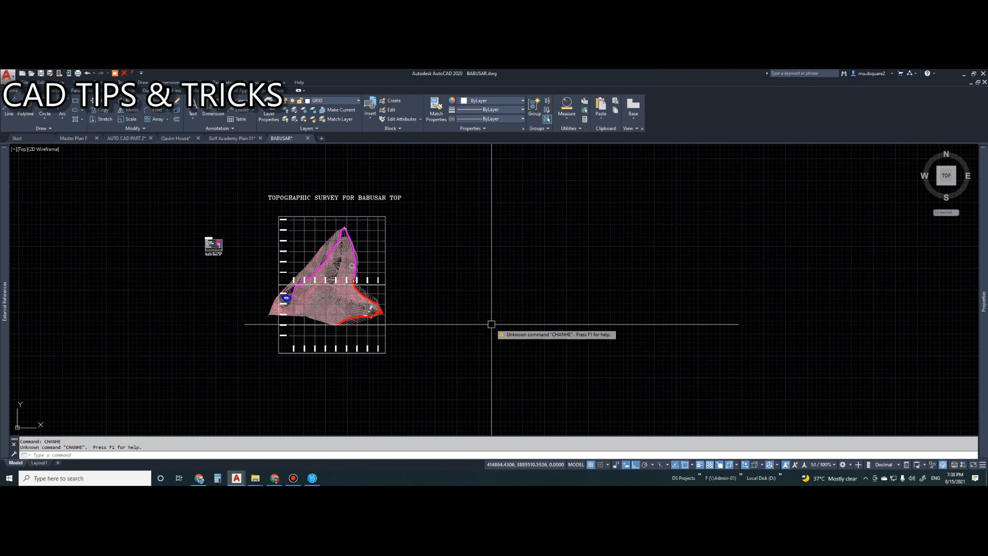
key("Escape")
key("Escape")
scroll(336, 319, "up", 4)
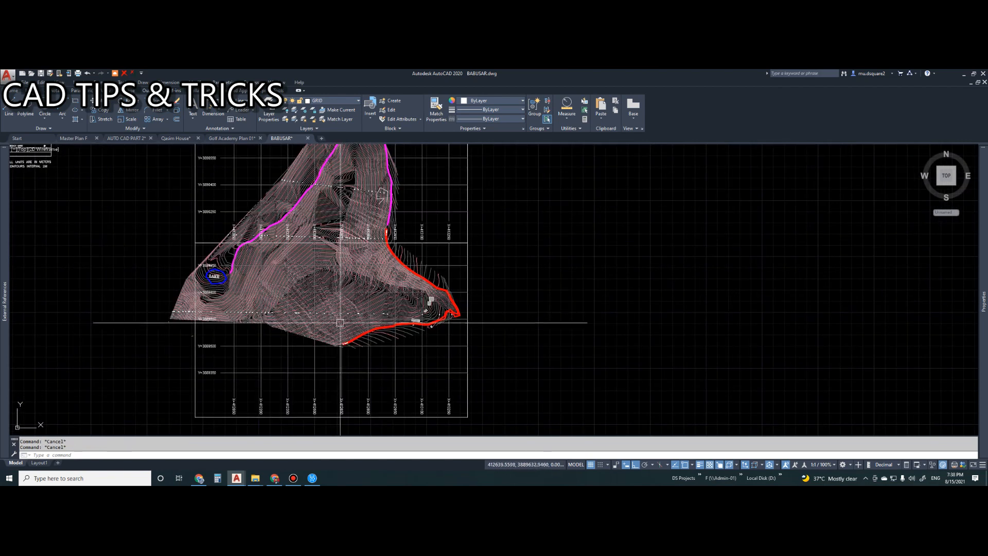
left_click(536, 353)
key("Escape")
type("CHAN")
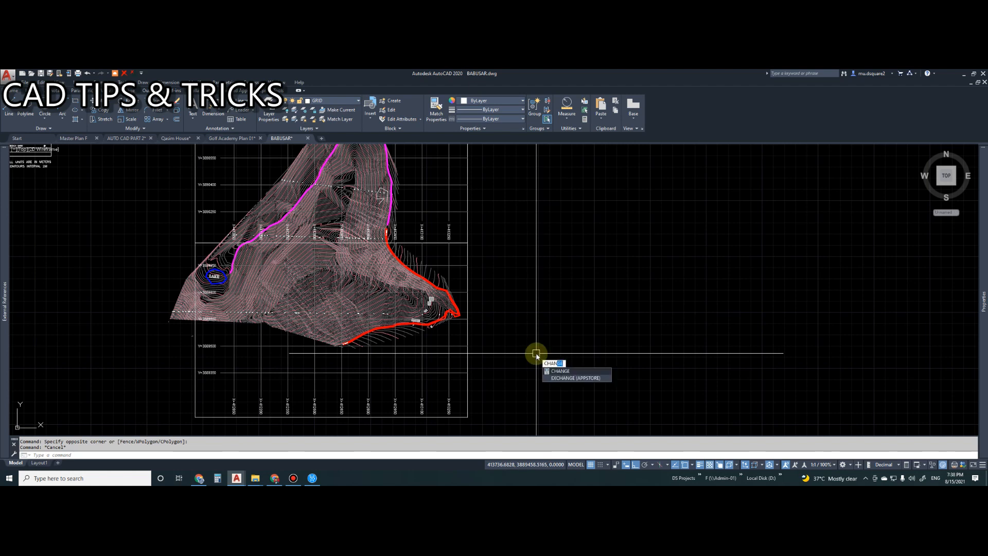
key("Return")
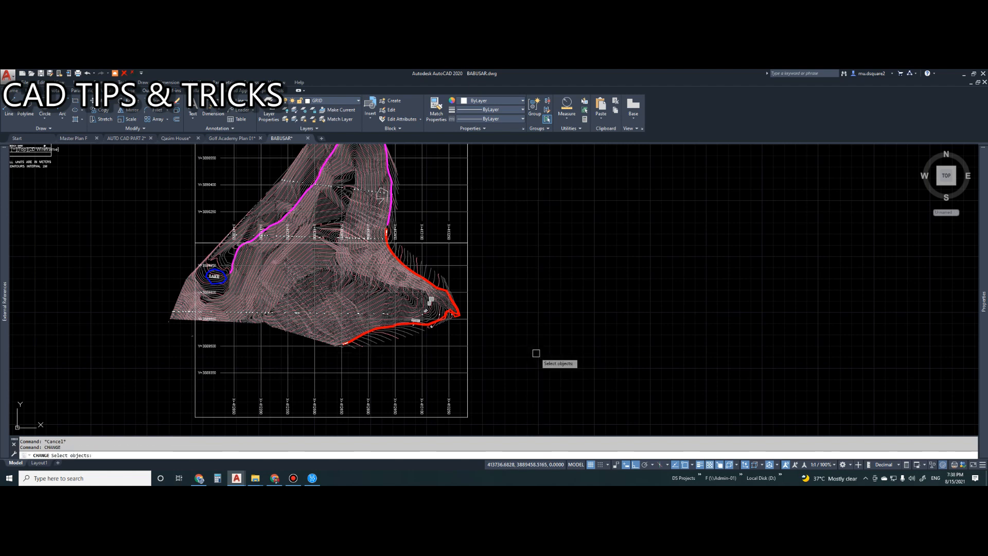
key("Escape")
type("CHA")
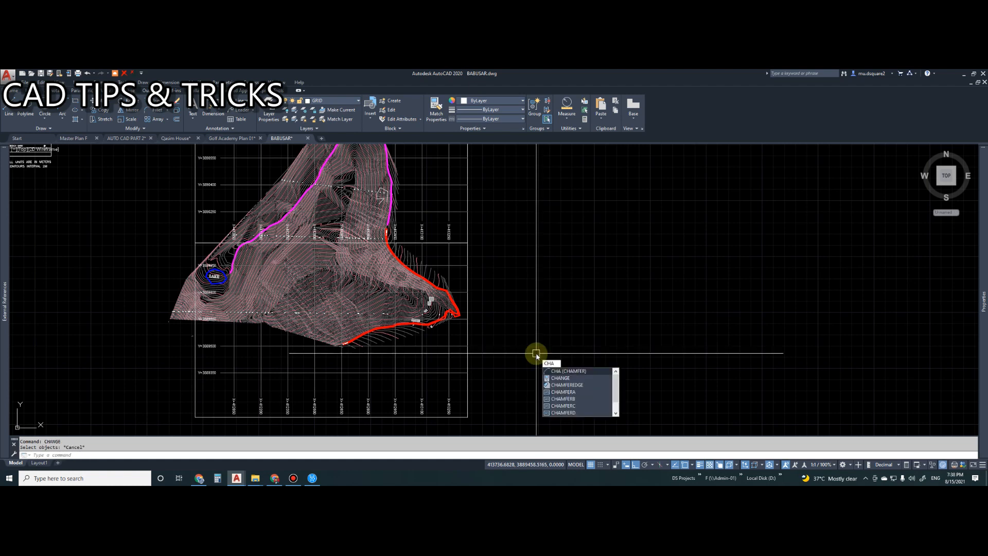
type("N")
key("Return")
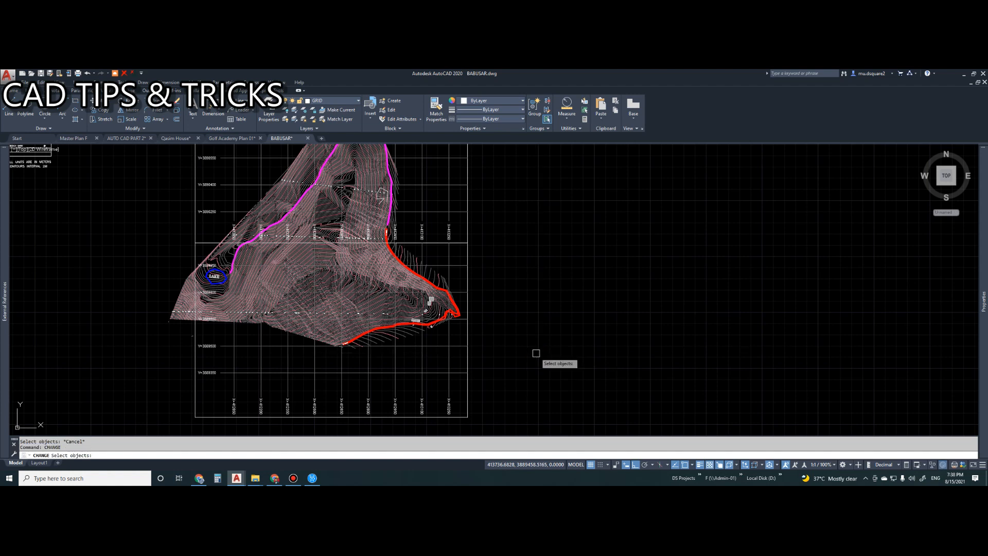
scroll(514, 358, "down", 2)
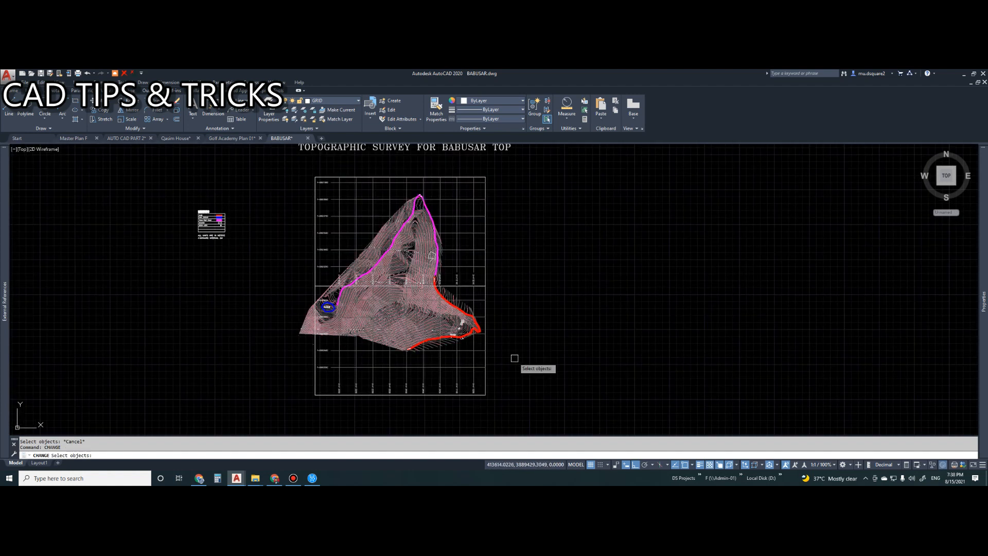
key("Escape")
Step: Use the CHANGE command on all objects in the BABUSAR drawing to set their Elev property to 0
type("CHANE")
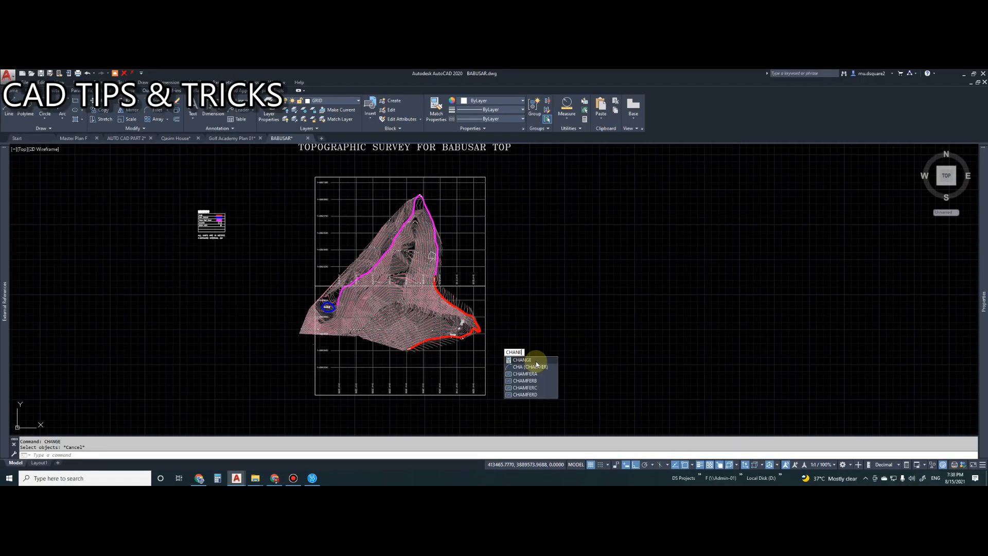
left_click(535, 361)
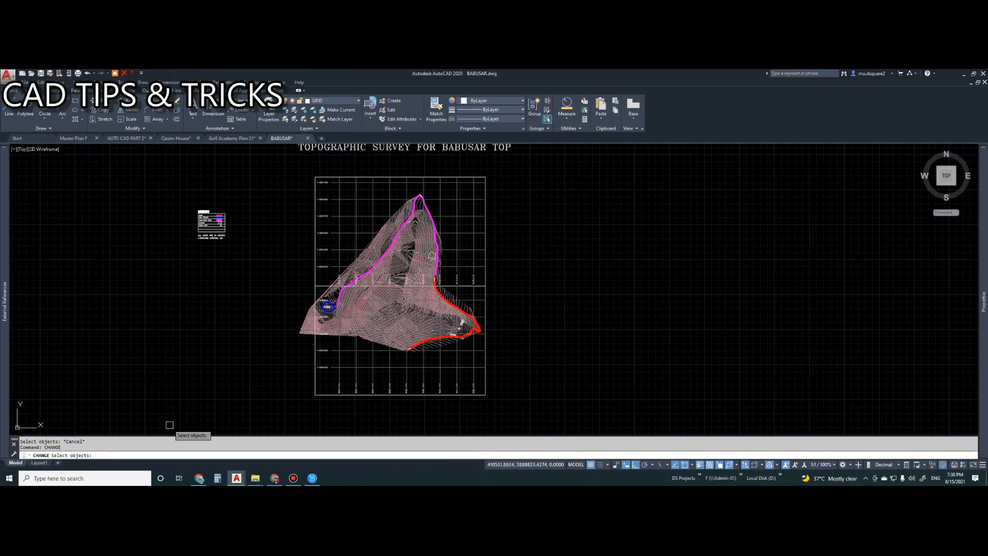
type("ALL")
key("Return")
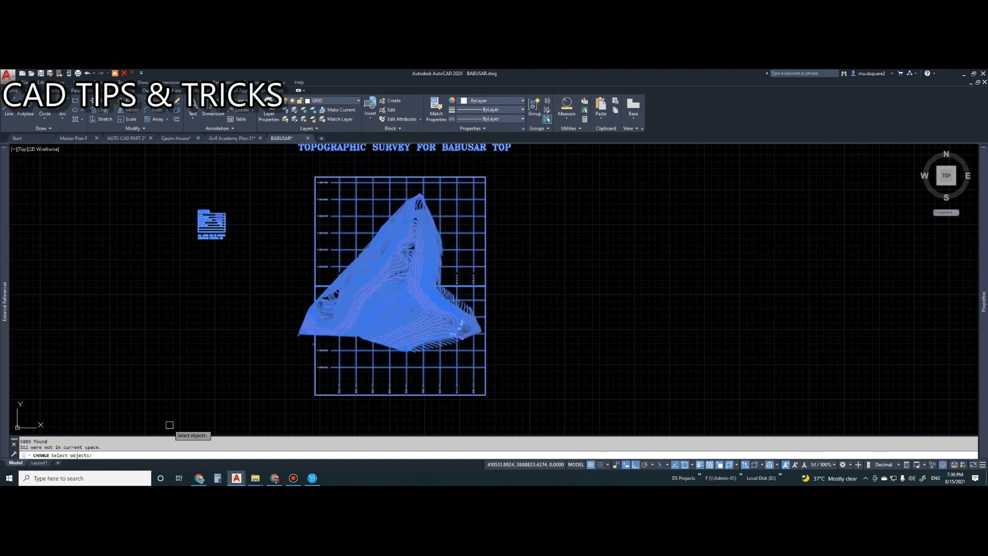
key("Return")
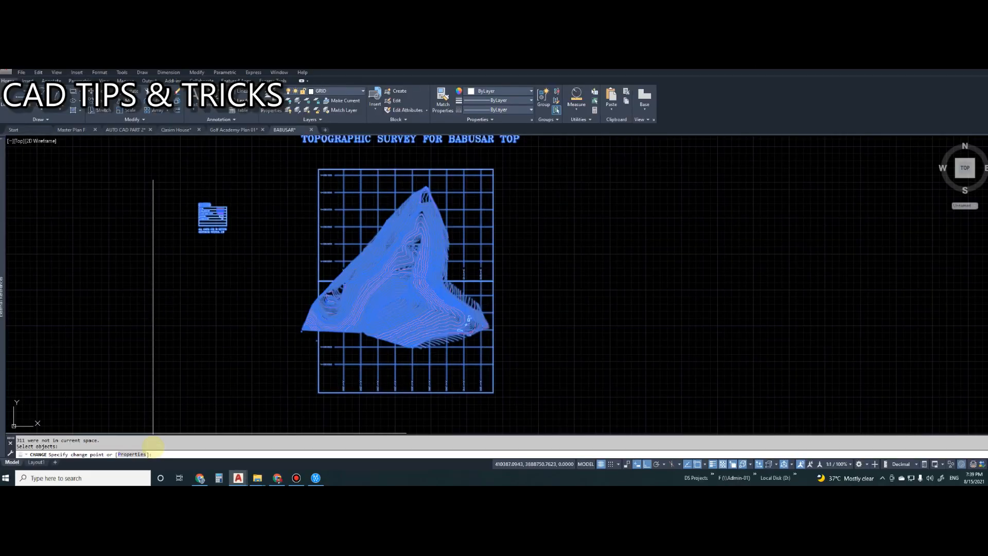
type("p")
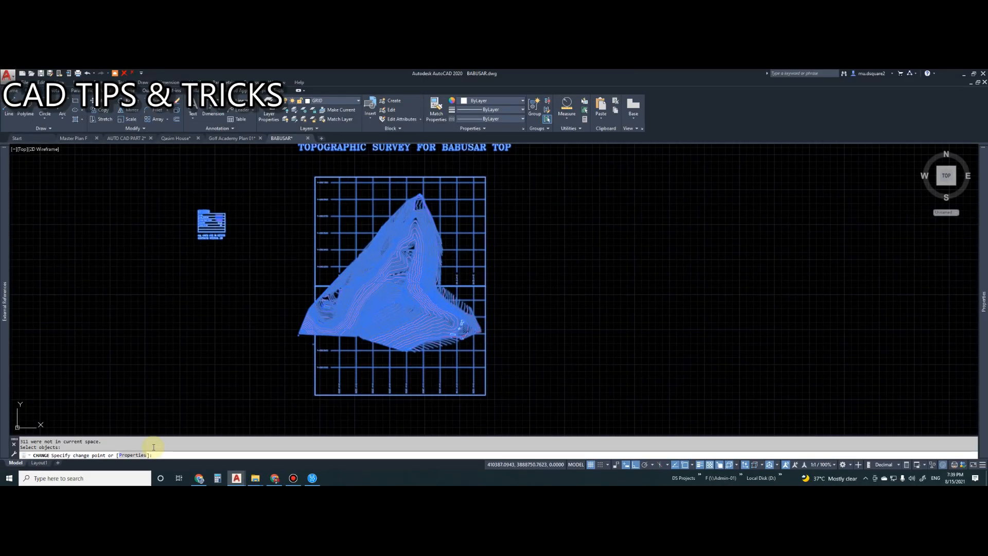
key("Return")
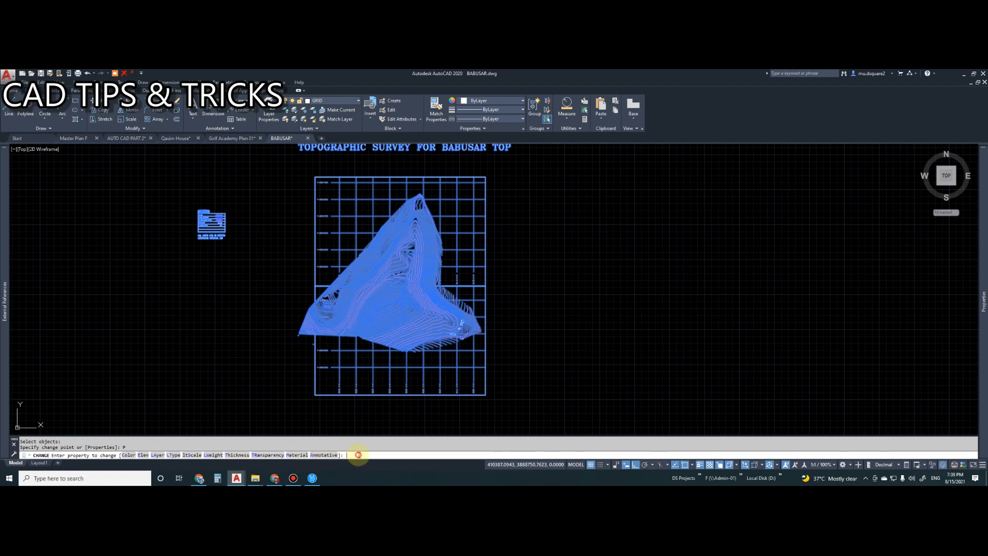
type("E")
key("Return")
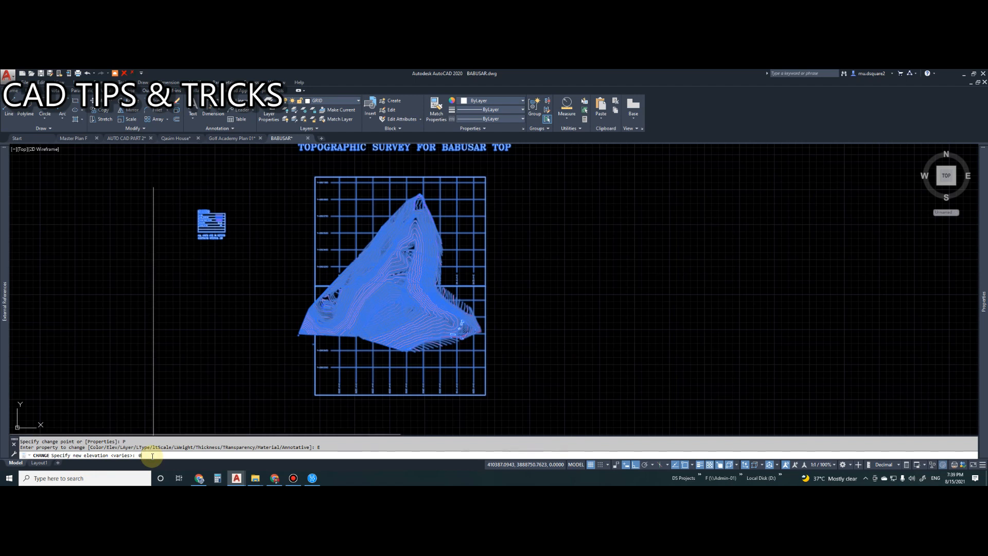
type("0")
key("Return")
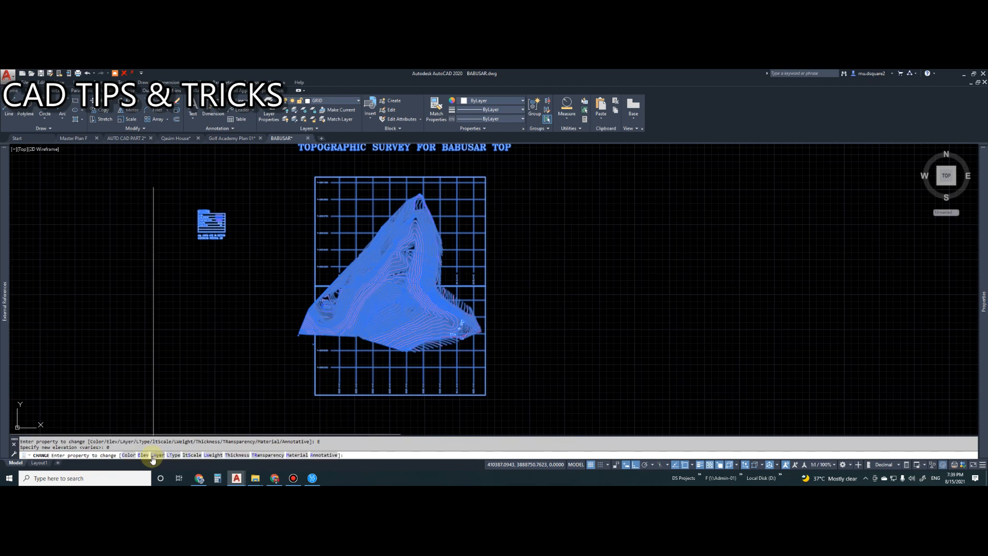
key("Down")
key("Return")
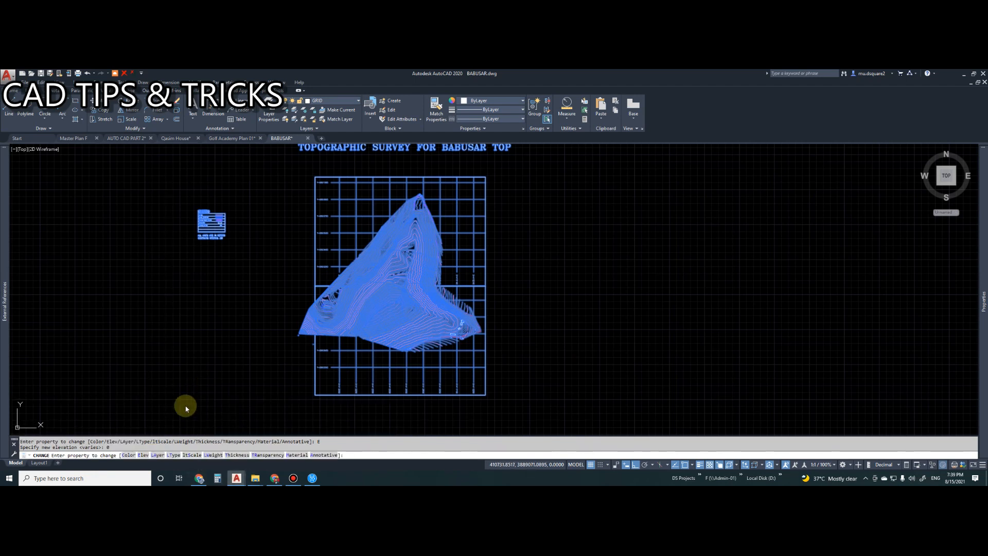
Step: Orbit the topographic survey in 3D to check from the side whether the contours lie flat on the grid
scroll(366, 335, "down", 4)
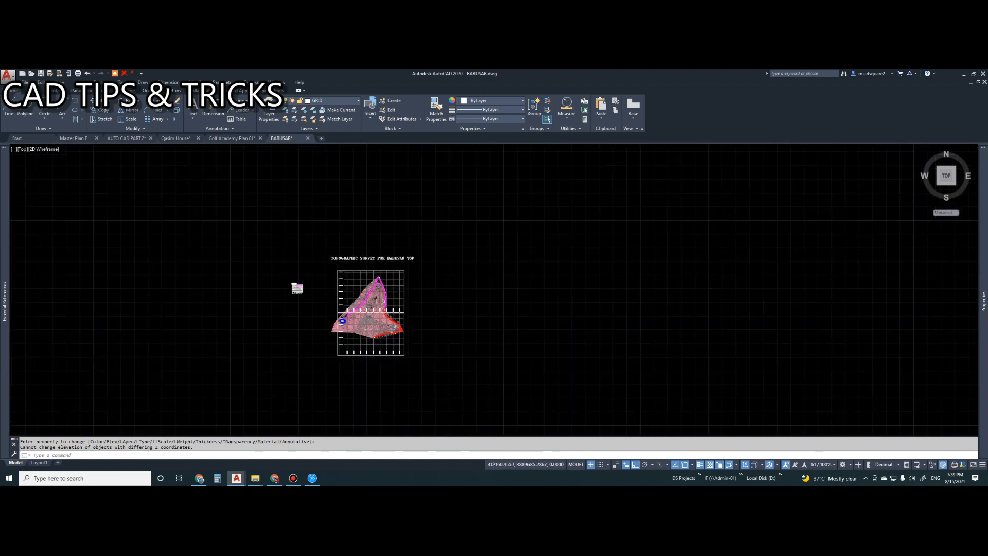
key("Escape")
scroll(375, 325, "up", 3)
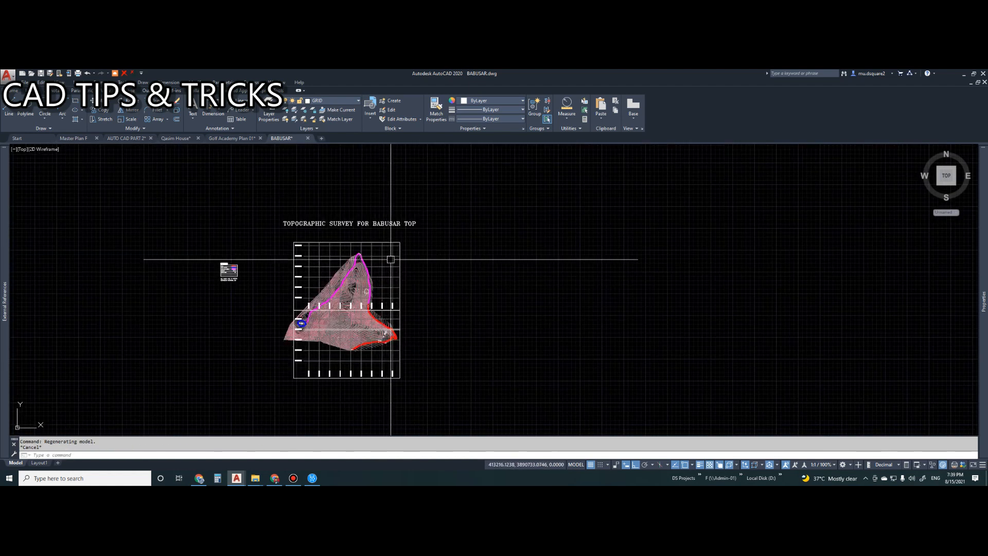
scroll(343, 257, "down", 2)
key("Escape")
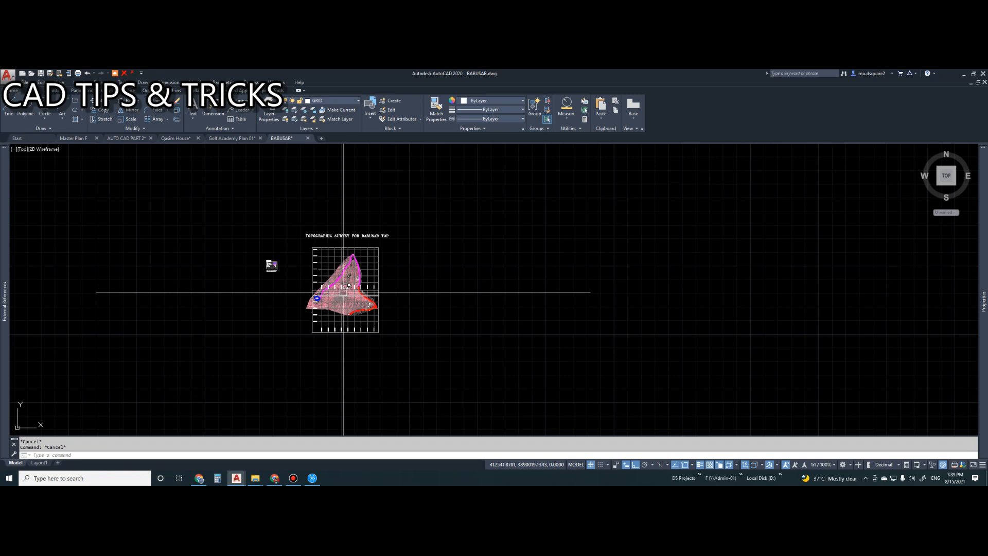
type("3O")
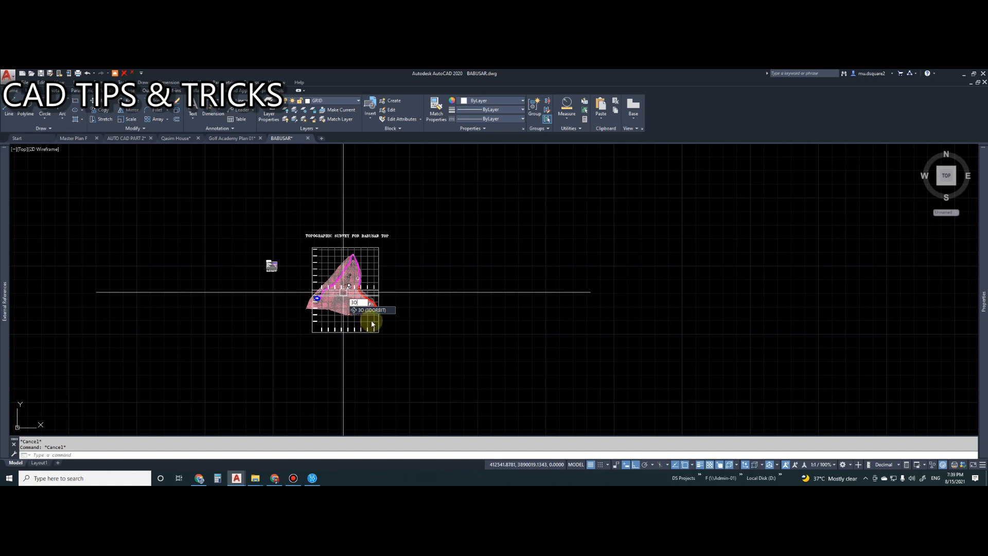
key("Return")
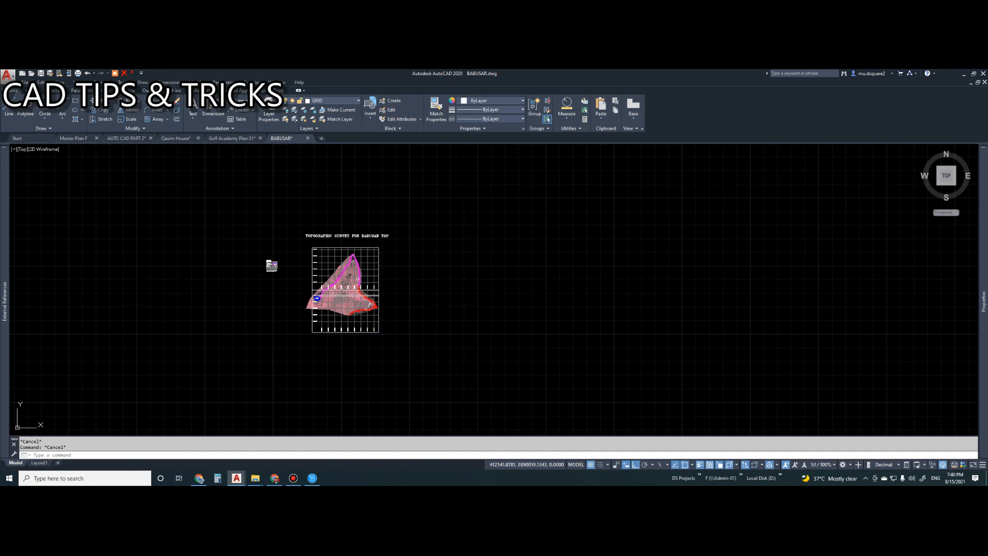
mouse_move(338, 296)
left_mouse_down()
mouse_move(338, 283)
mouse_move(346, 353)
mouse_move(357, 249)
mouse_move(349, 374)
mouse_move(348, 322)
mouse_move(370, 246)
mouse_move(363, 285)
mouse_move(364, 269)
mouse_move(350, 269)
mouse_move(368, 357)
mouse_move(363, 346)
mouse_move(353, 351)
left_mouse_up()
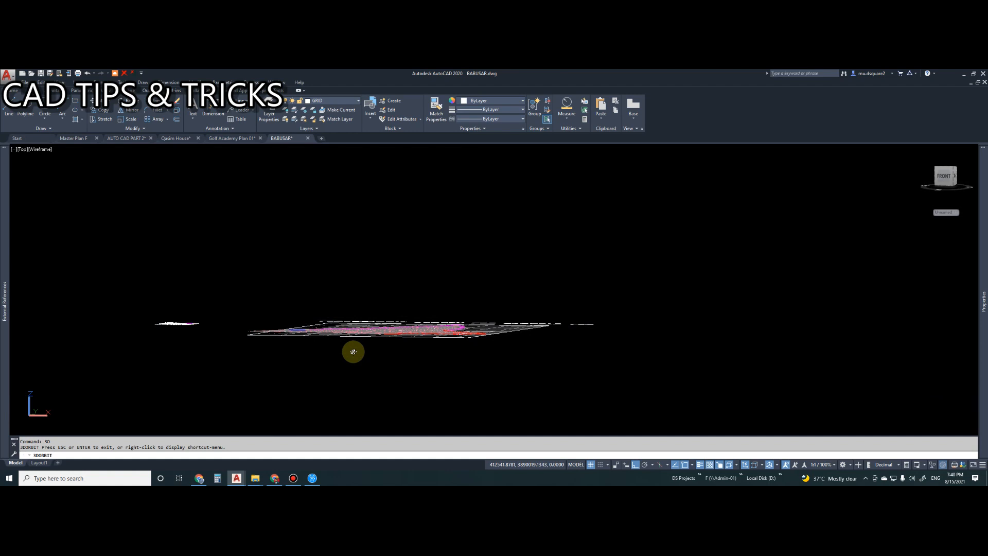
mouse_move(353, 351)
left_mouse_down()
mouse_move(366, 335)
mouse_move(401, 346)
left_mouse_up()
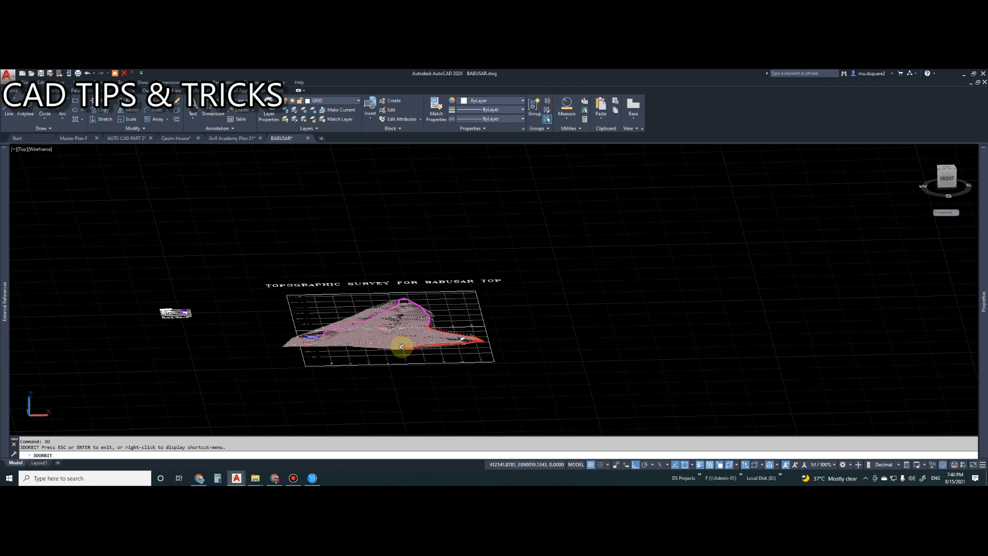
left_click_drag(402, 347, 452, 315)
key("Escape")
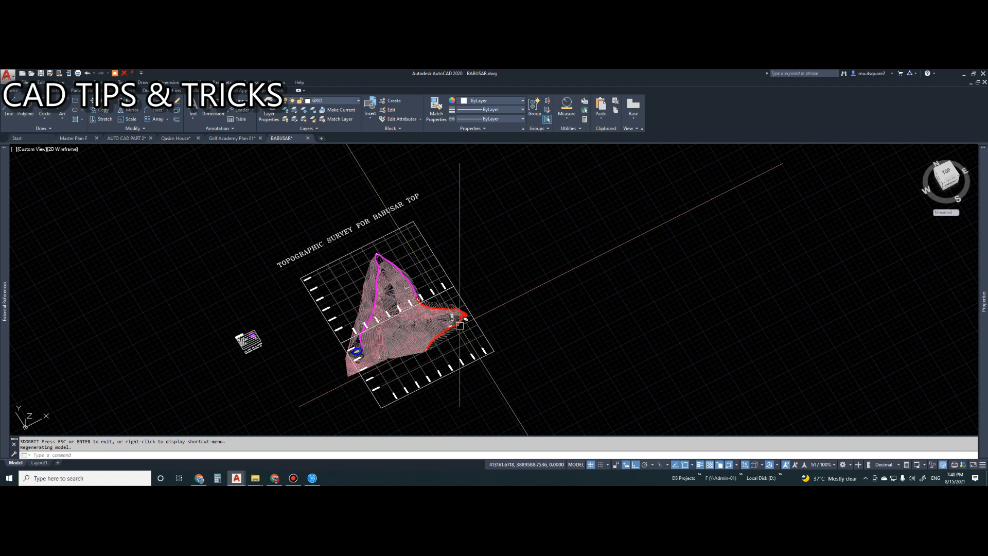